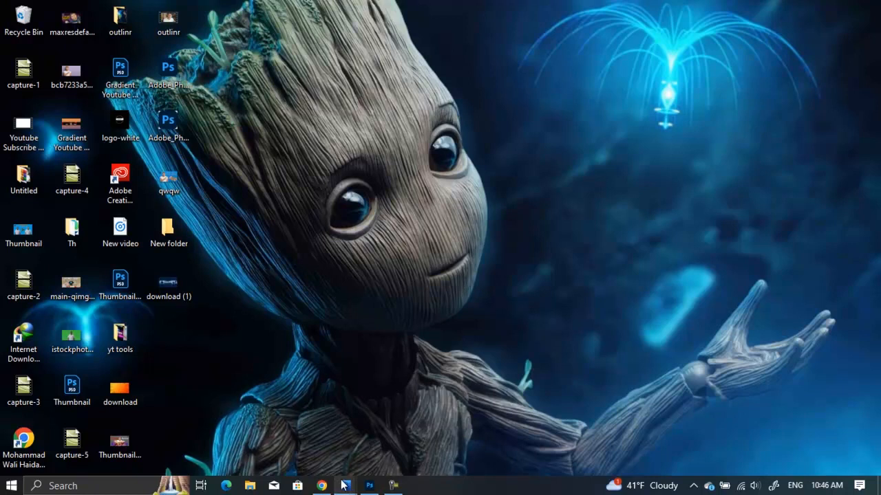
Paste the YouTube channel art size guidelines into a blank Word document and review the text.
mouse_move(345, 486)
left_click(300, 438)
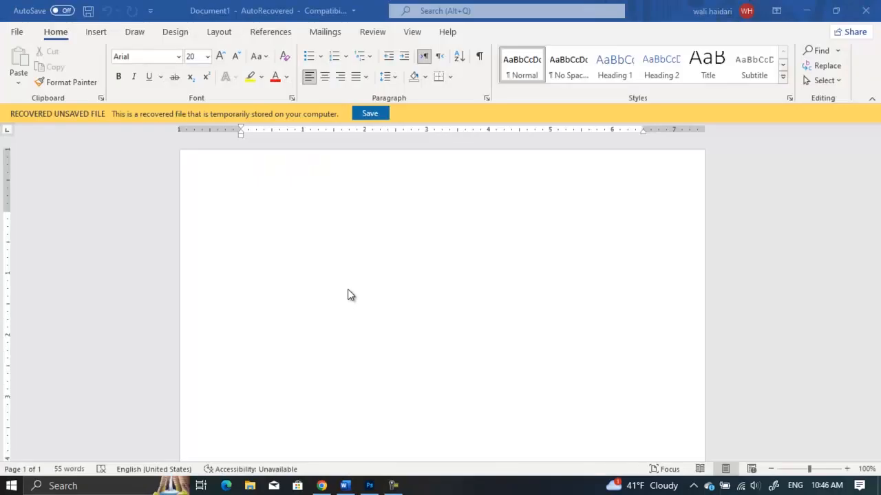
type("The ideal size for a YouTube channel art image is 2560px by 1440px. The safe area that will display on all devices is the central area of 1546px by 423px. Keep any logos, text, or image focal points in this area. Accepted file types are JPG, GIF, BMP, or PNG no larger than 6 MB.")
key("super+Down")
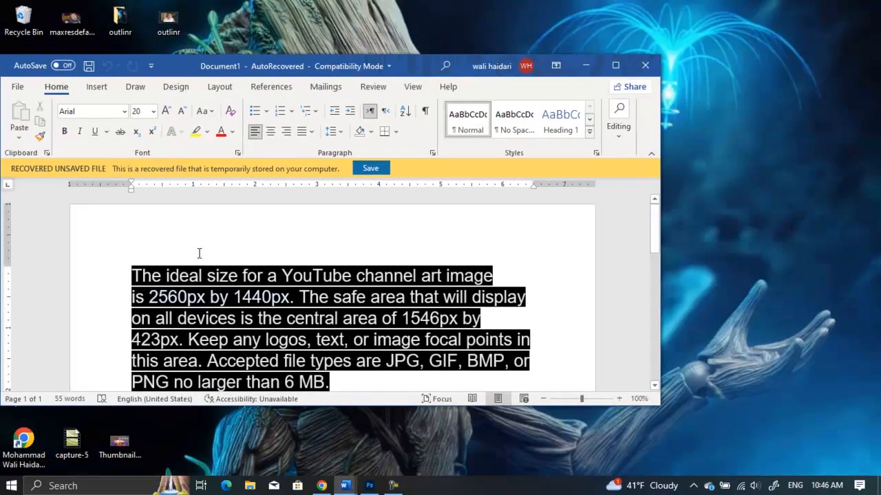
left_click_drag(134, 276, 217, 288)
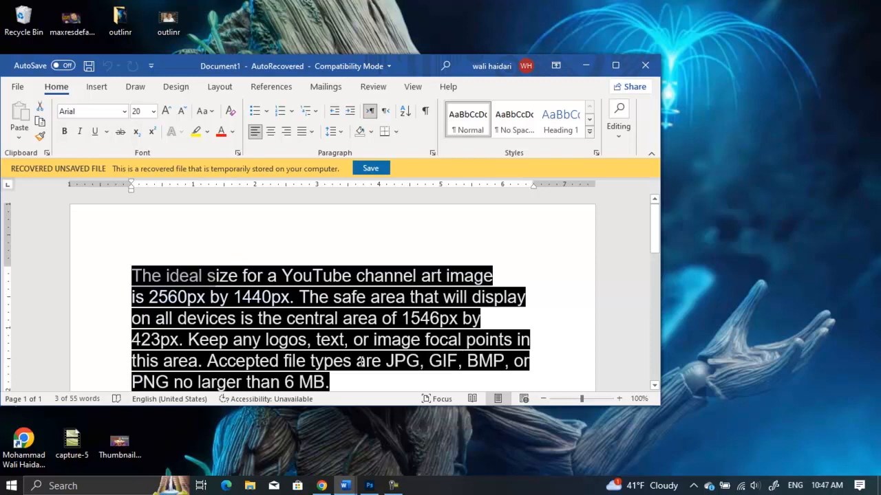
scroll(388, 337, "down", 1)
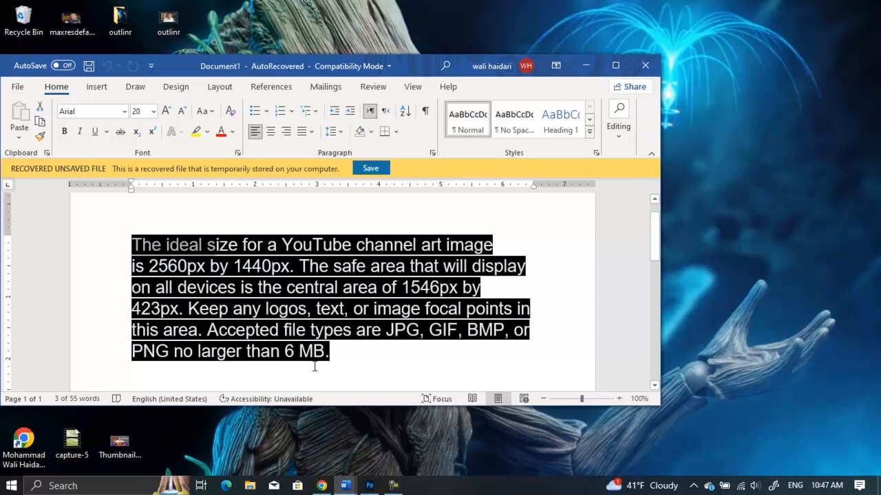
left_click(583, 70)
right_click(582, 70)
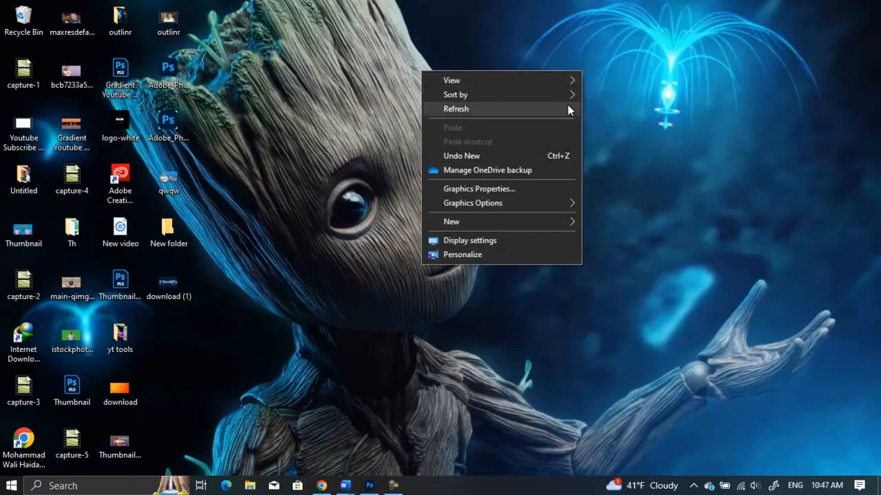
left_click(567, 106)
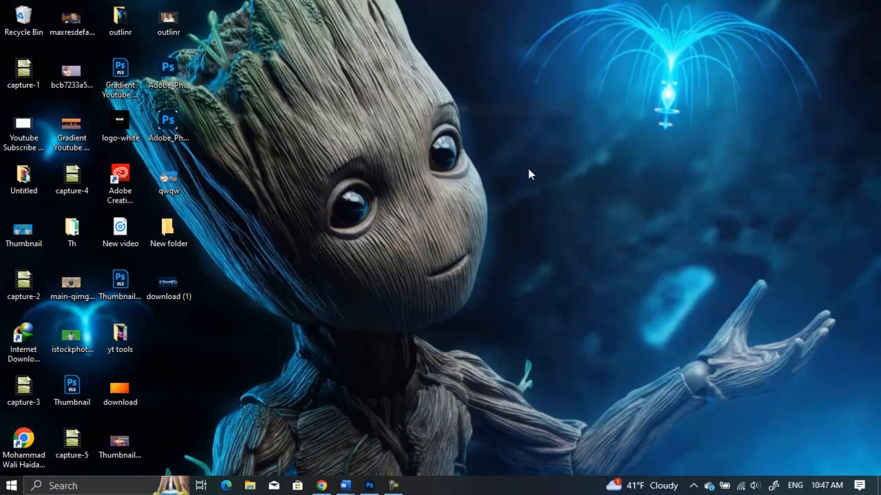
Switch to Photoshop's New Document dialog and check the recommended banner width in the Word notes.
left_click(370, 487)
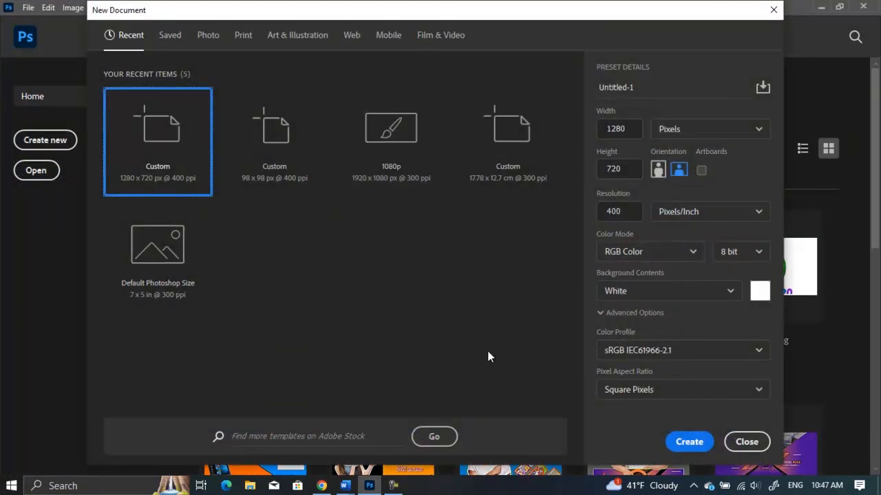
mouse_move(345, 485)
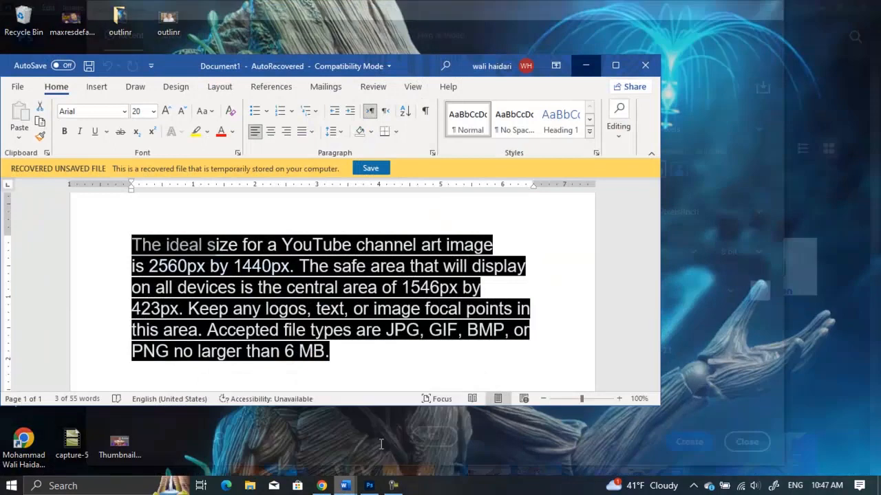
left_click(414, 434)
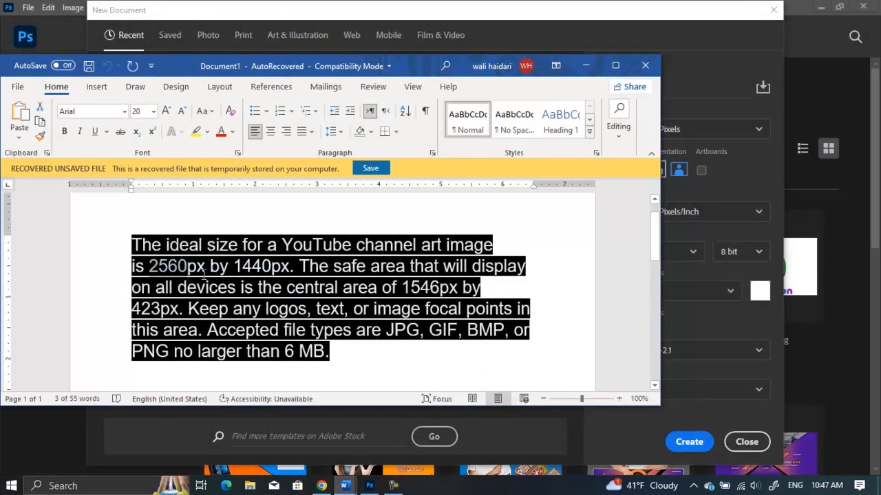
left_click(685, 111)
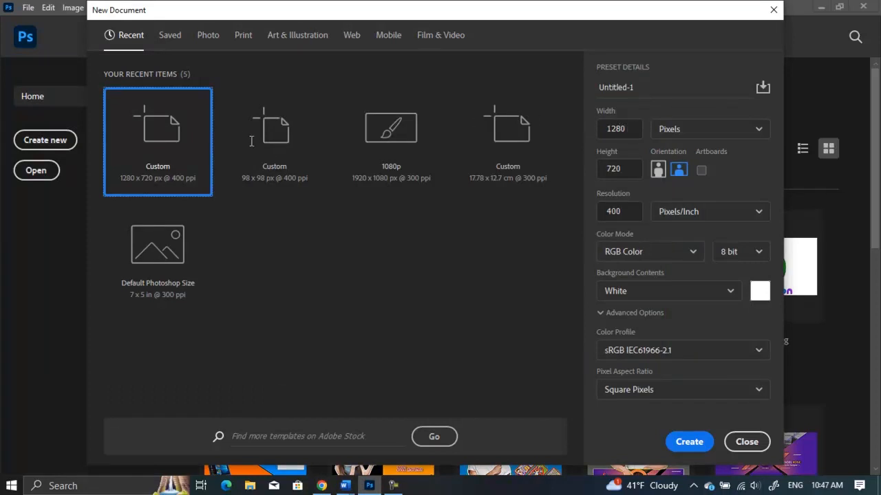
Set the new document's width to 2560 pixels, keeping Pixels as the unit.
double_click(632, 128)
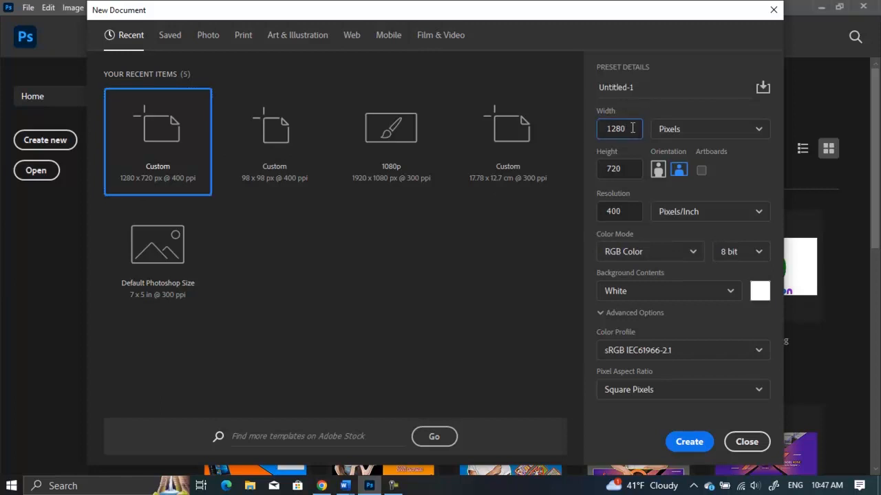
type("2560")
left_click(697, 134)
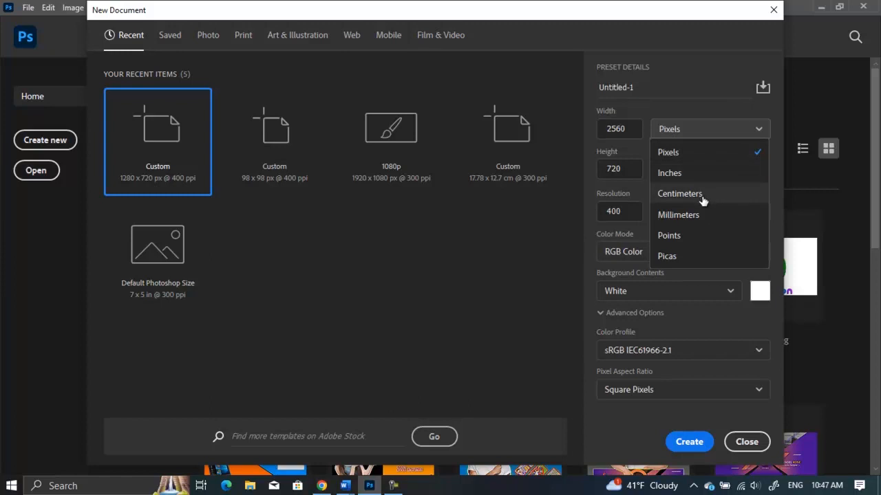
left_click(709, 160)
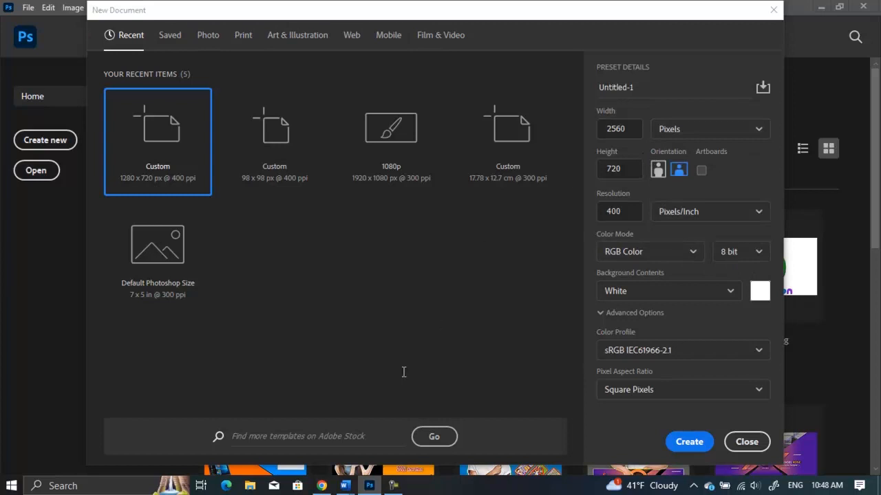
Check the recommended height in the notes, set the height to 1440 pixels, and create the document.
key("alt+Tab")
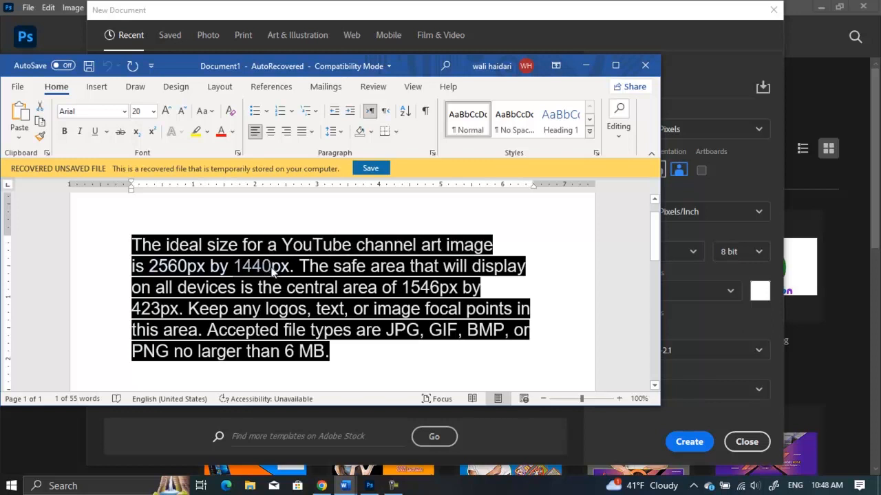
left_click(766, 170)
left_click(636, 171)
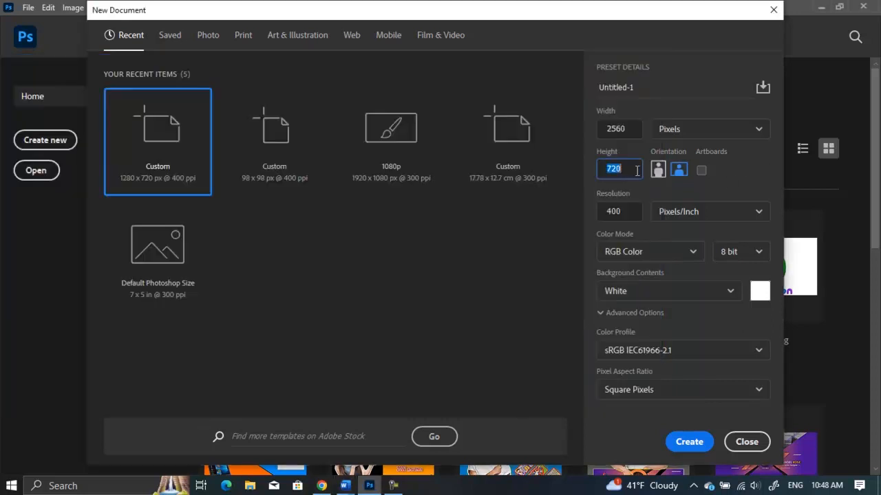
type("1440")
left_click(688, 440)
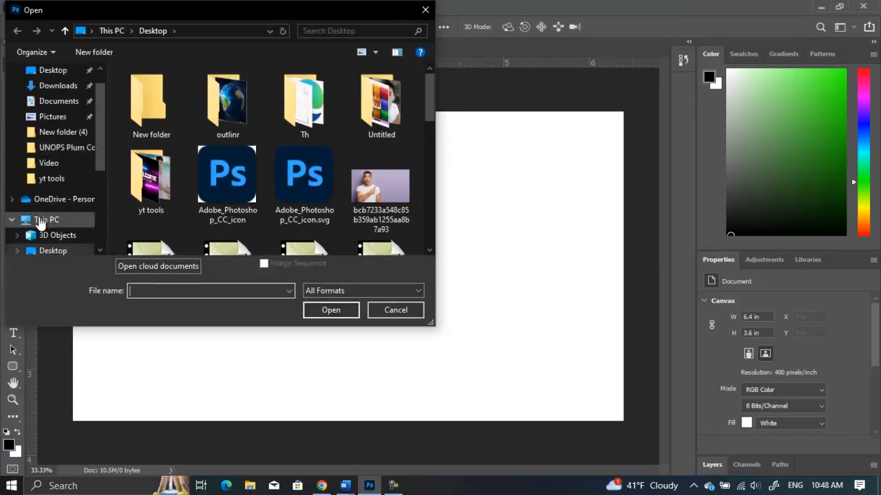
Browse the Downloads folder and select the Gradient-Youtube-Channel-Art-Design archive.
scroll(48, 220, "down", 1)
left_click(61, 235)
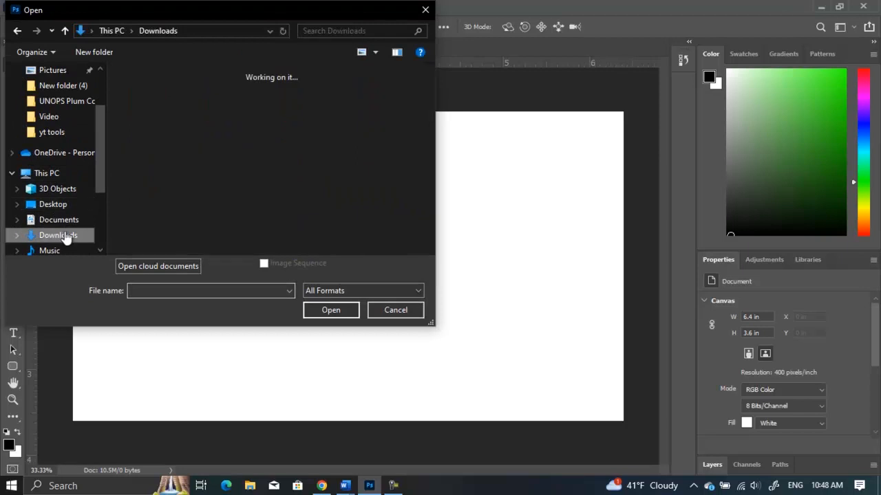
scroll(257, 133, "down", 2)
scroll(258, 134, "down", 2)
scroll(259, 135, "down", 3)
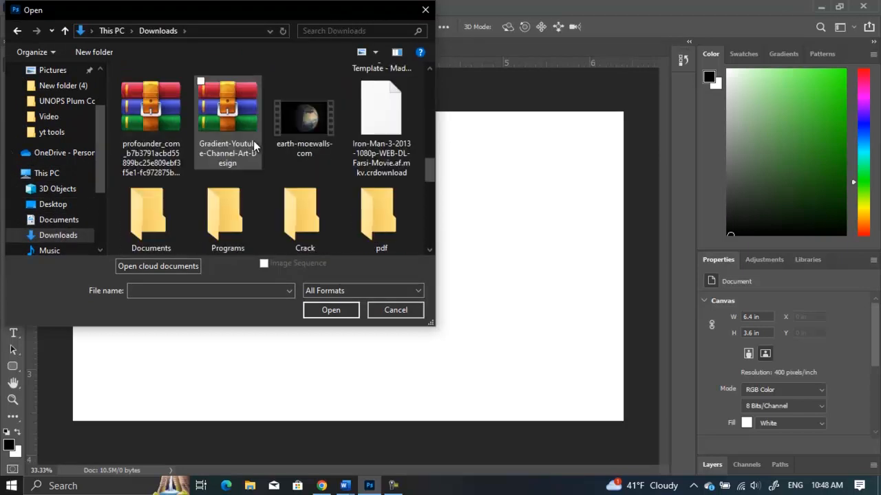
scroll(254, 141, "down", 3)
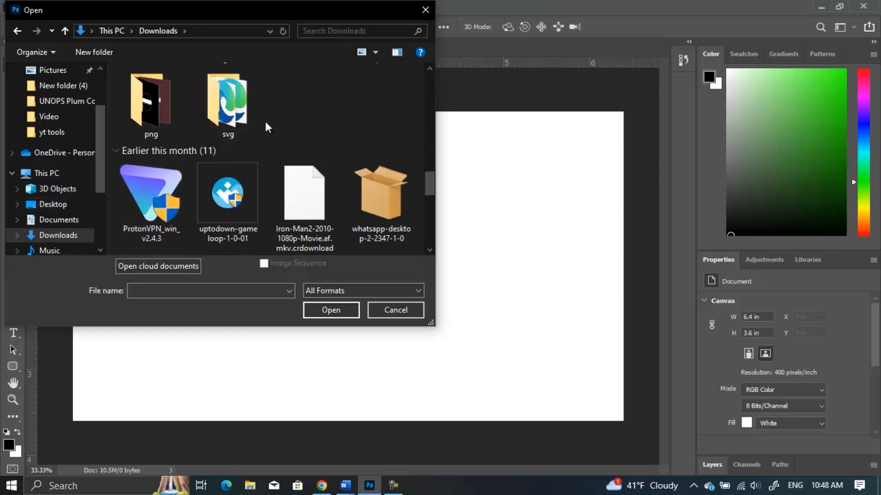
scroll(304, 119, "down", 3)
scroll(348, 148, "down", 2)
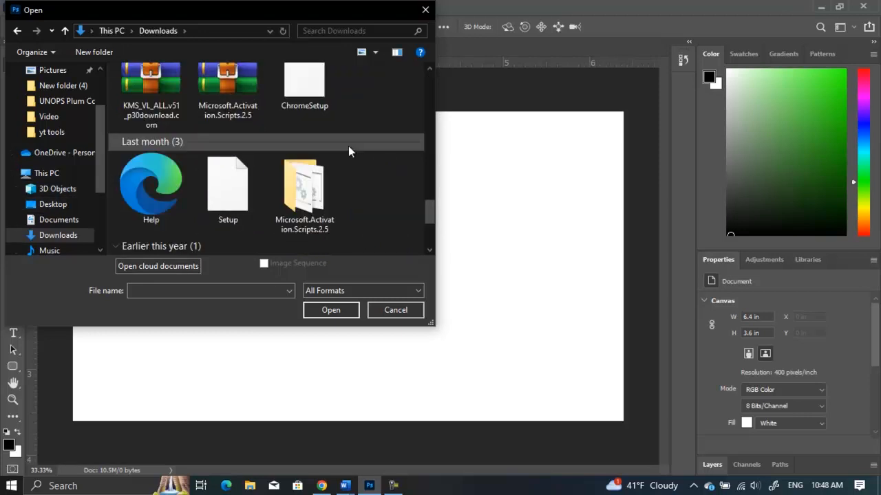
scroll(348, 146, "down", 2)
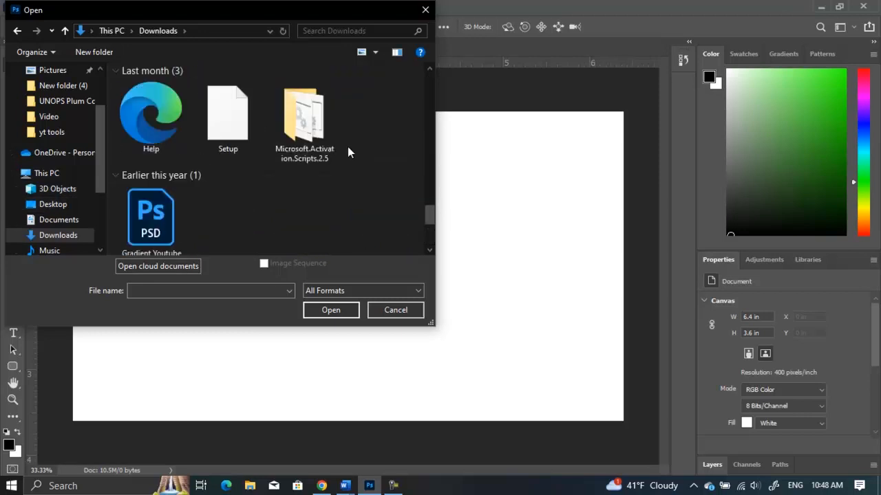
scroll(347, 147, "up", 2)
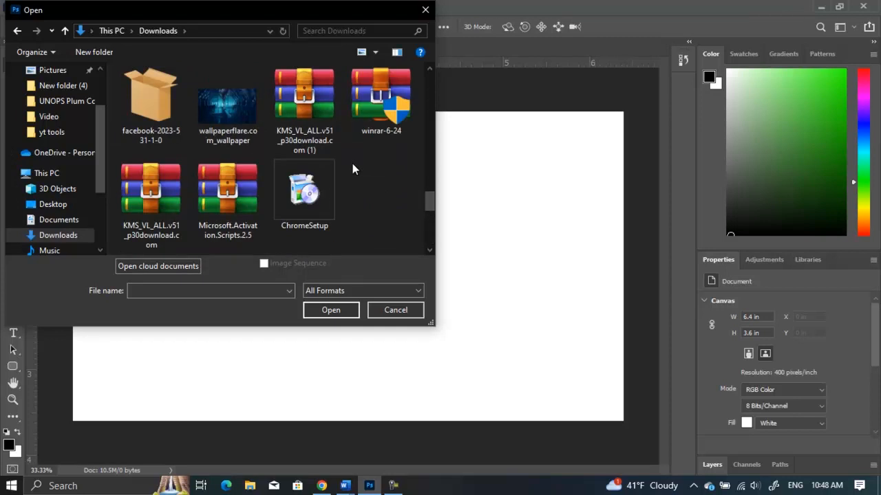
scroll(353, 163, "up", 4)
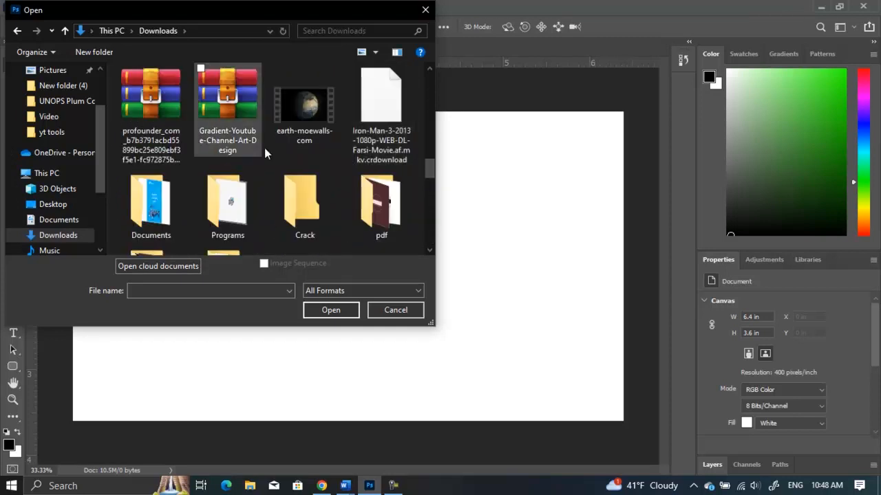
left_click(243, 134)
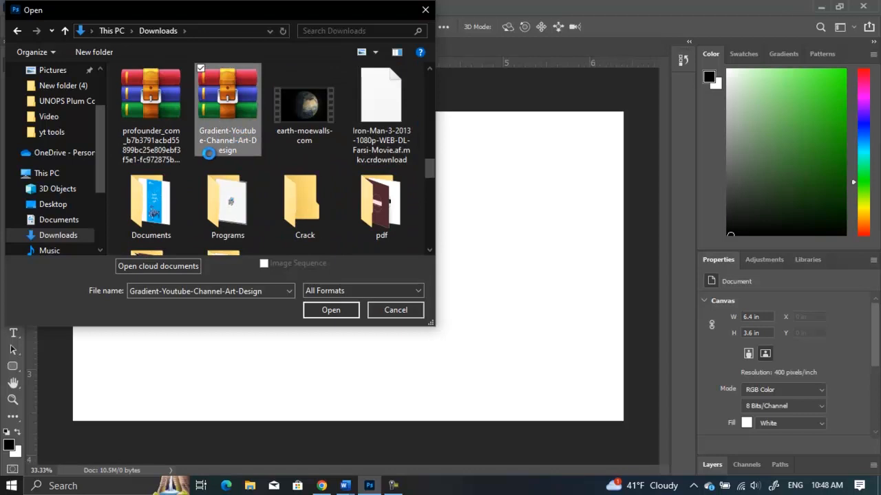
Open the Gradient Youtube Channel Art Design.psd template from inside the zip archive in Photoshop.
right_click(180, 154)
left_click(156, 166)
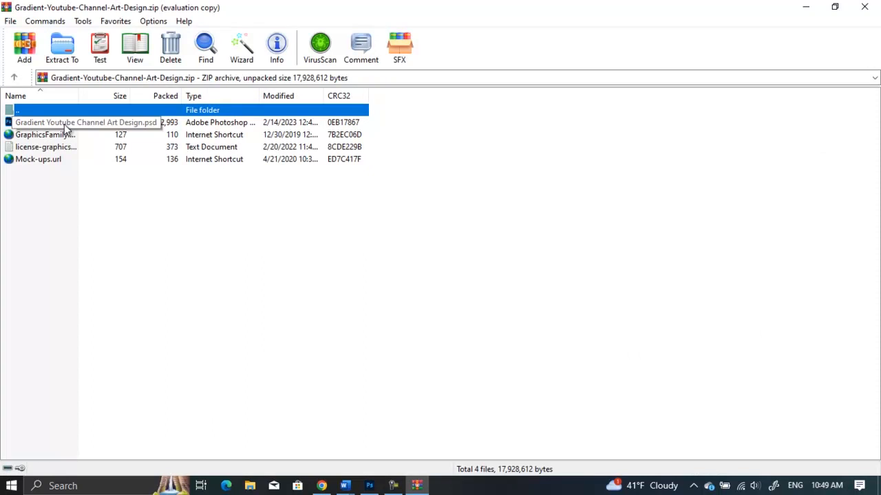
double_click(66, 124)
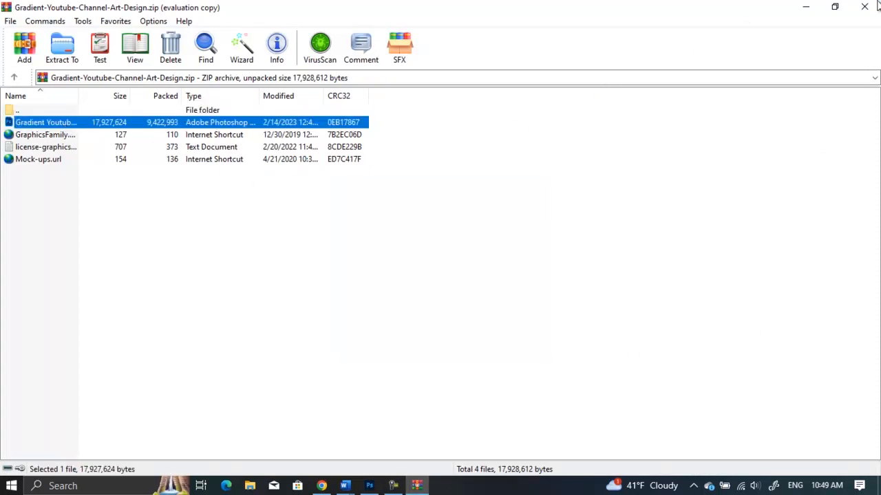
left_click(864, 7)
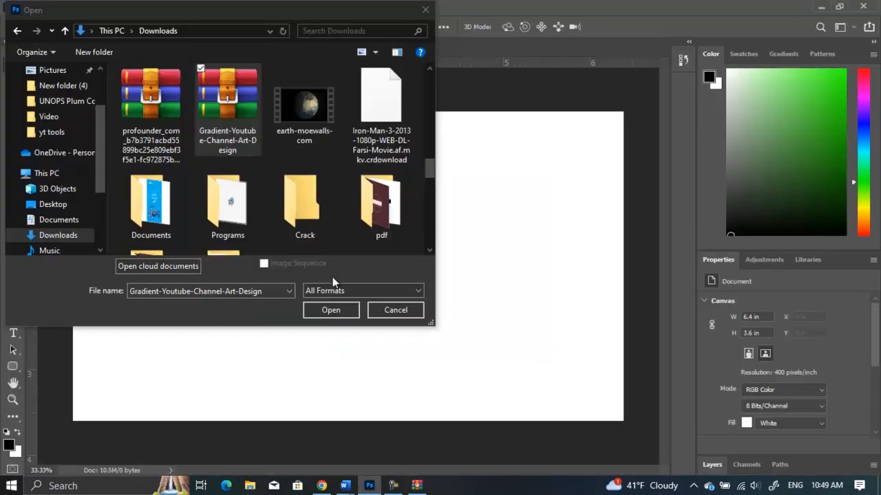
left_click(397, 211)
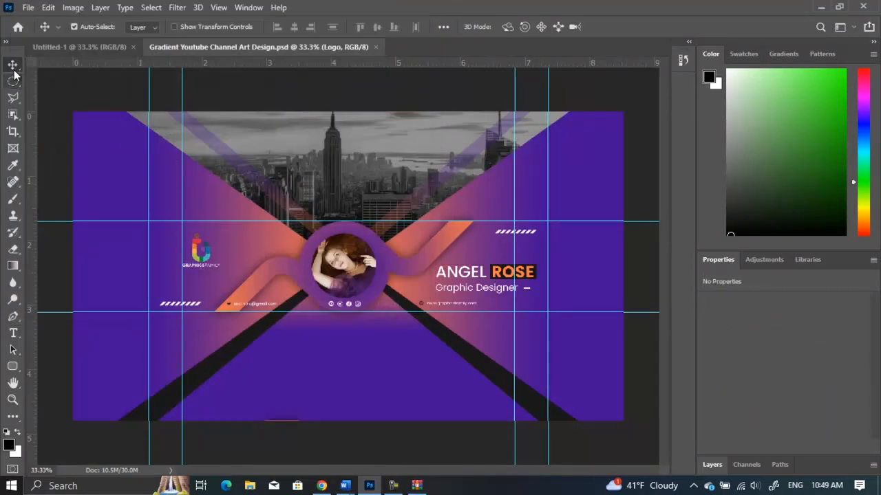
Select all template layers on the canvas with the Move tool and delete them.
left_click(13, 80)
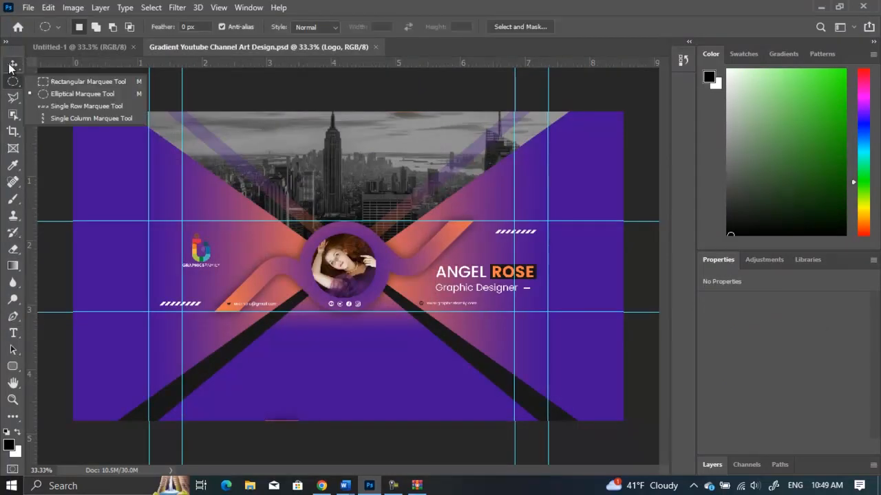
left_click(11, 65)
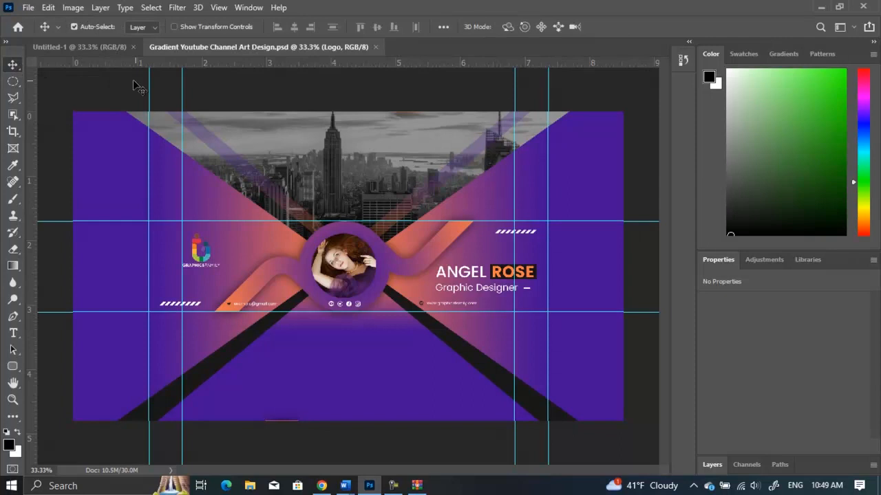
left_click(327, 89)
left_click_drag(657, 91, 56, 428)
key("Delete")
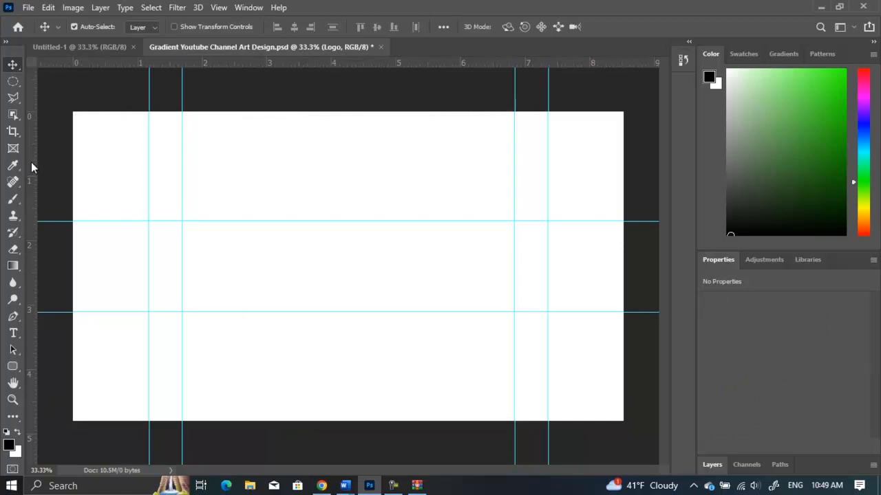
left_click_drag(31, 145, 151, 158)
left_click_drag(151, 161, 33, 169)
left_click(14, 82)
left_click(15, 65)
Draw a black rectangle about 2644 × 1542 px covering the whole canvas with the Rectangle tool, then show the Layers panel.
left_click(13, 368)
right_click(13, 369)
left_click(45, 366)
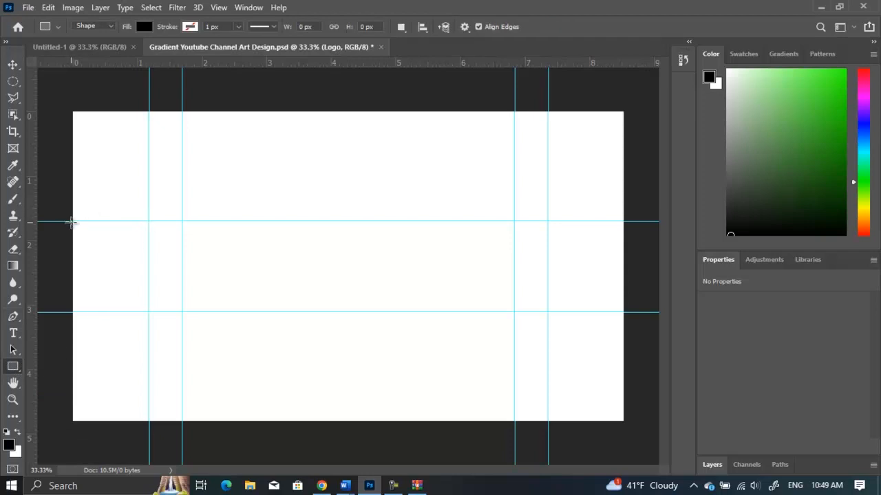
left_click_drag(66, 102, 633, 432)
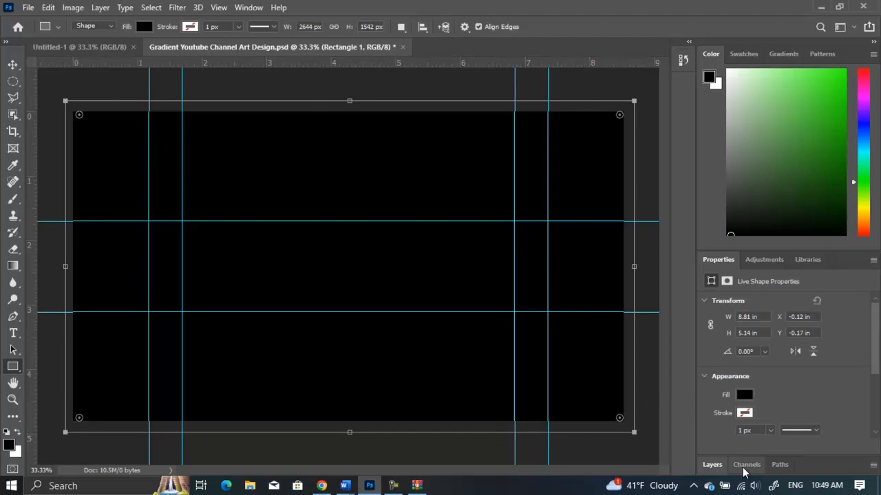
left_click(724, 467)
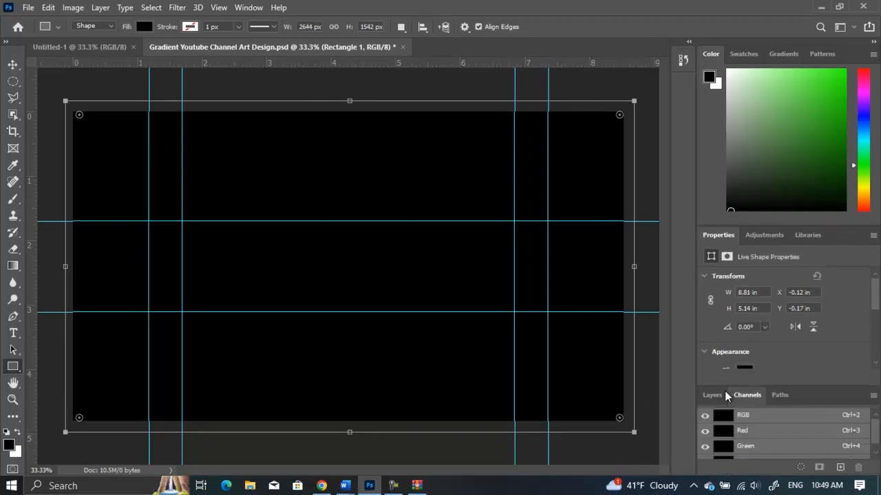
key("F7")
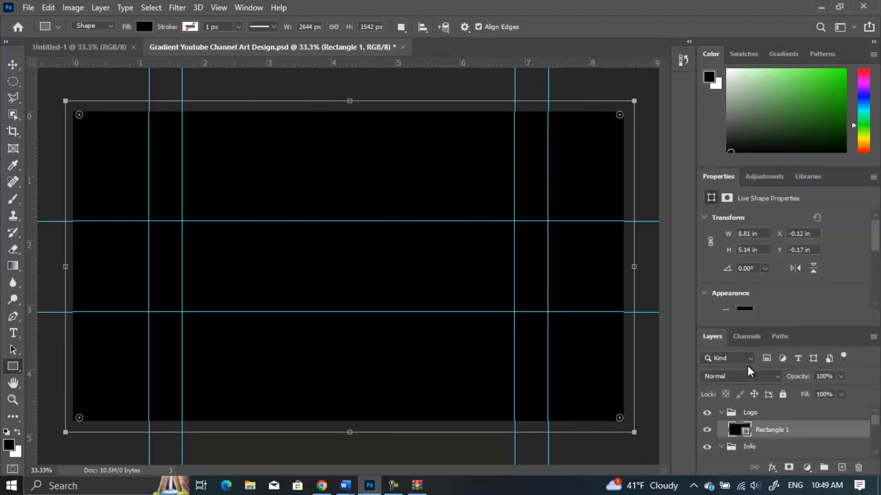
Set the background rectangle's fill colour to red from the recently used swatches.
left_click(748, 307)
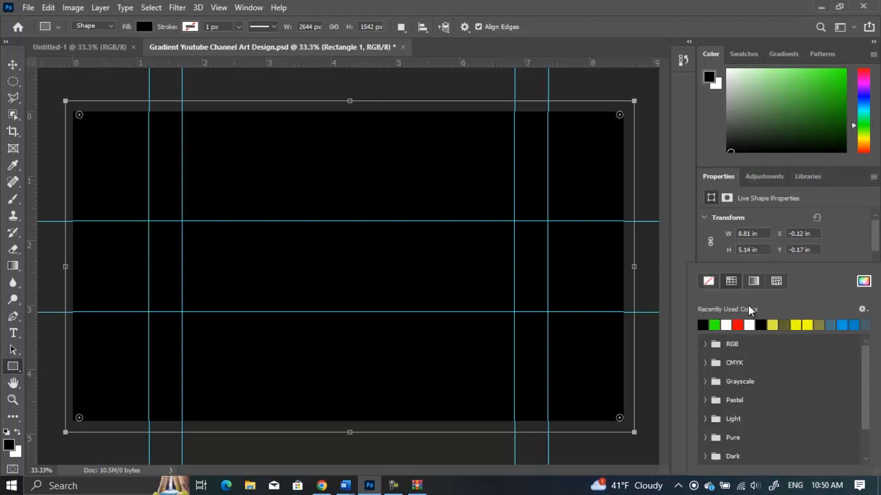
left_click(716, 324)
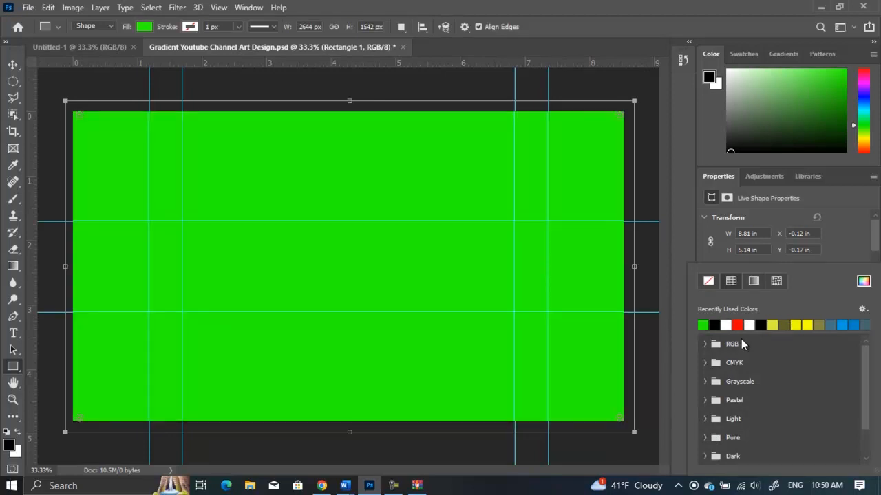
left_click(738, 324)
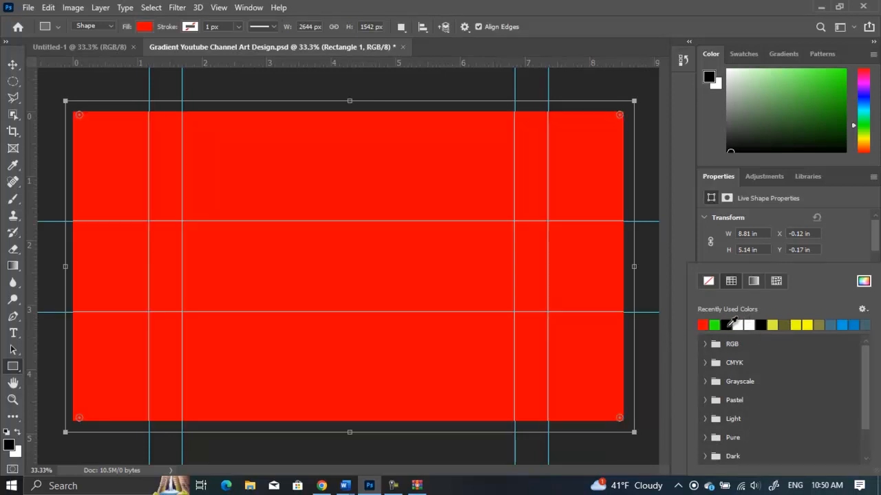
left_click(647, 341)
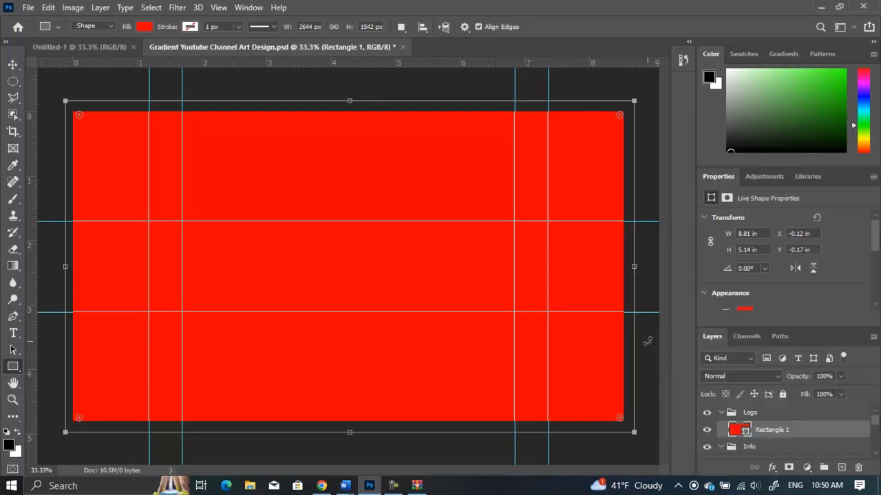
Open the rectangle layer's blending options and enable a Gradient Overlay style.
right_click(794, 433)
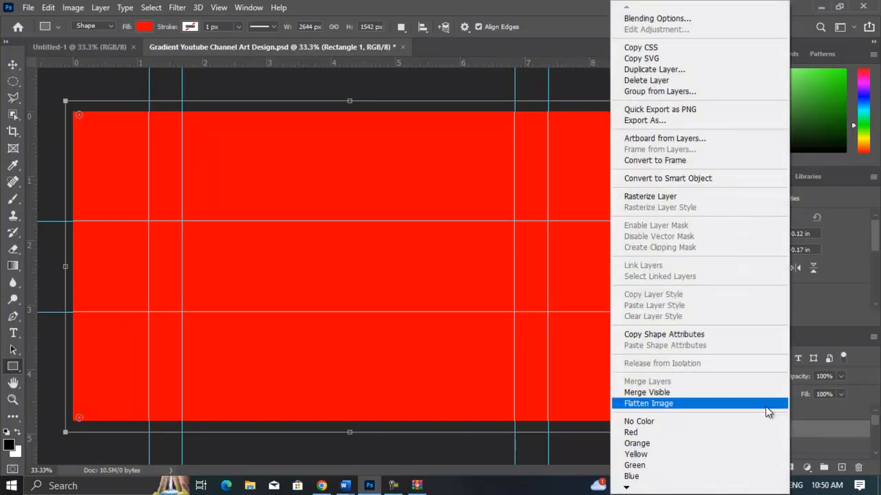
left_click(672, 21)
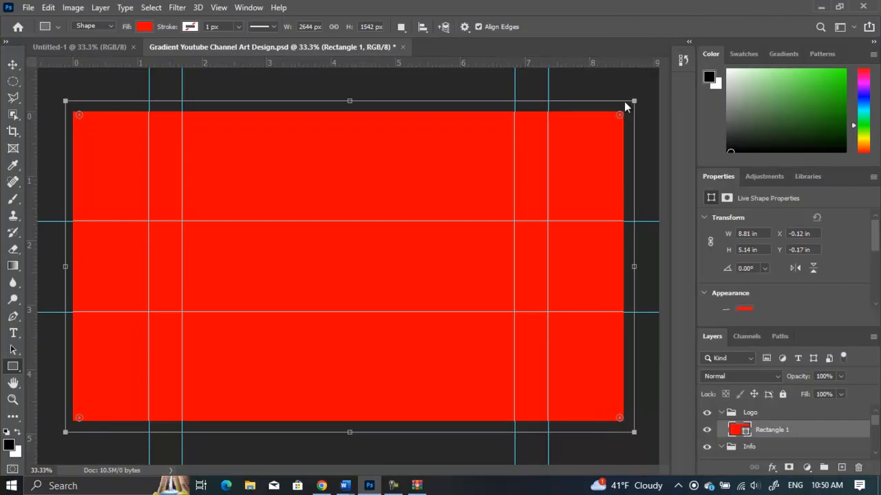
left_click_drag(531, 165, 549, 100)
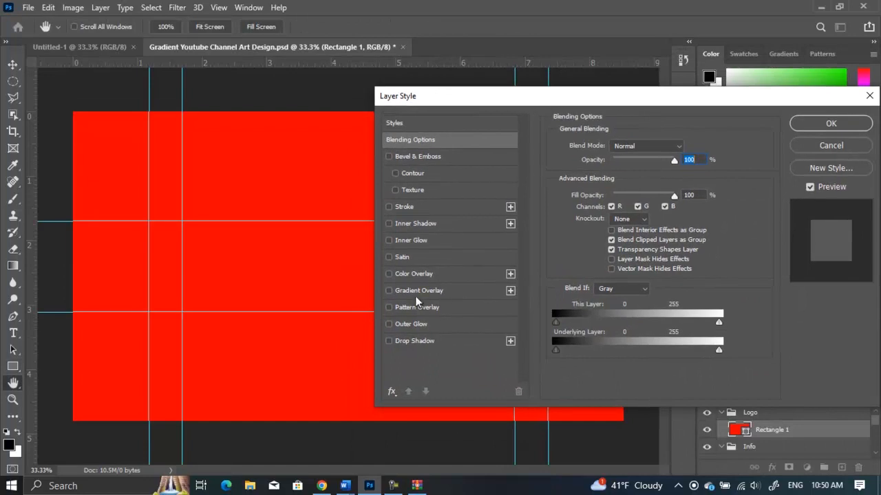
left_click(389, 274)
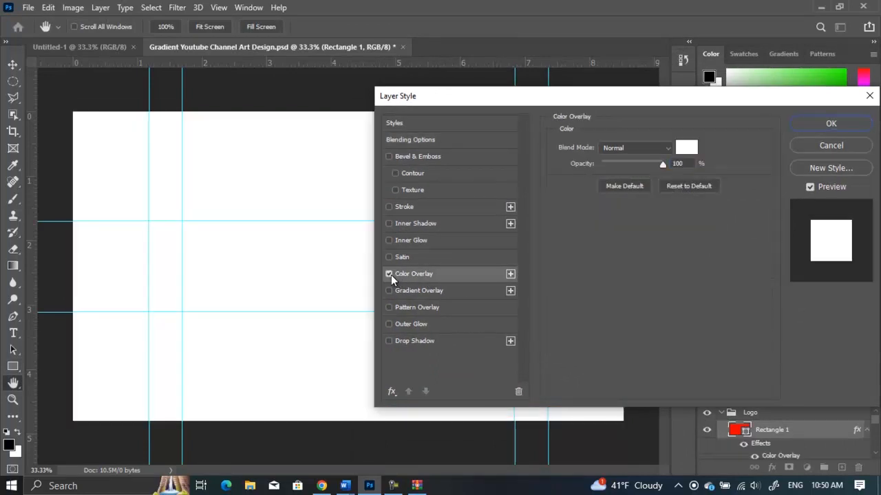
left_click(389, 275)
left_click(425, 290)
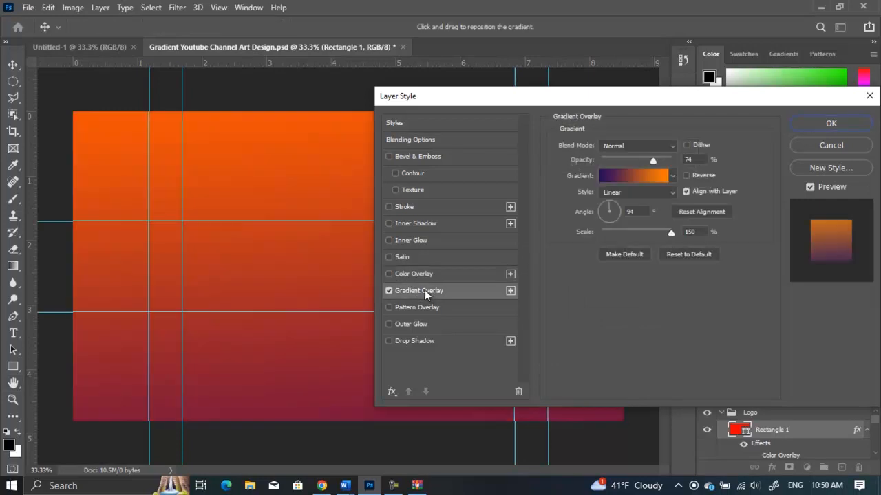
left_click_drag(569, 101, 468, 166)
left_click_drag(576, 84, 576, 80)
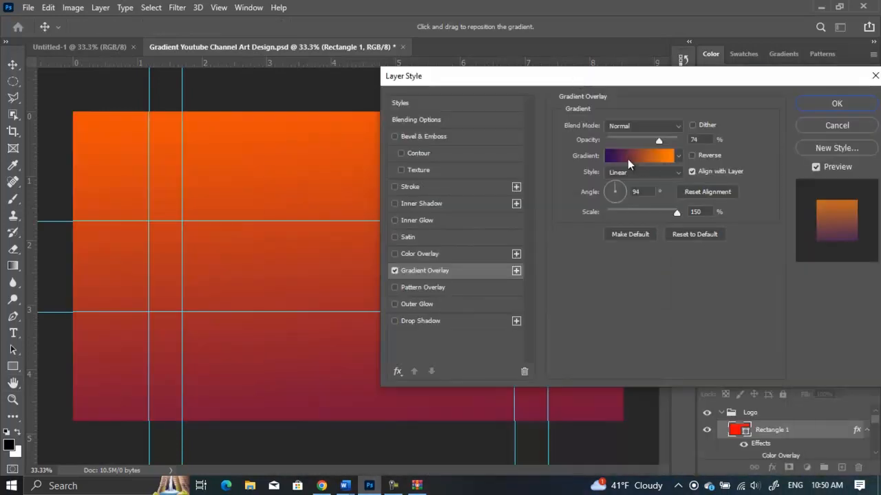
left_click(661, 155)
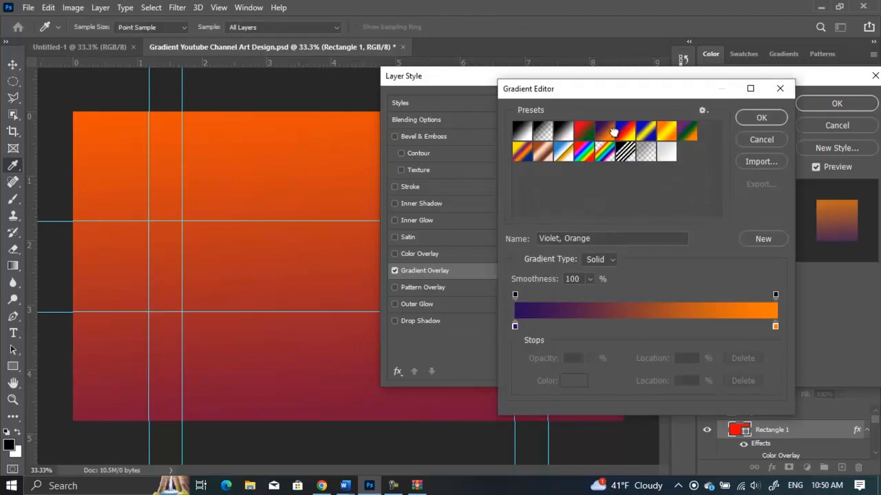
left_click(646, 137)
left_click(563, 151)
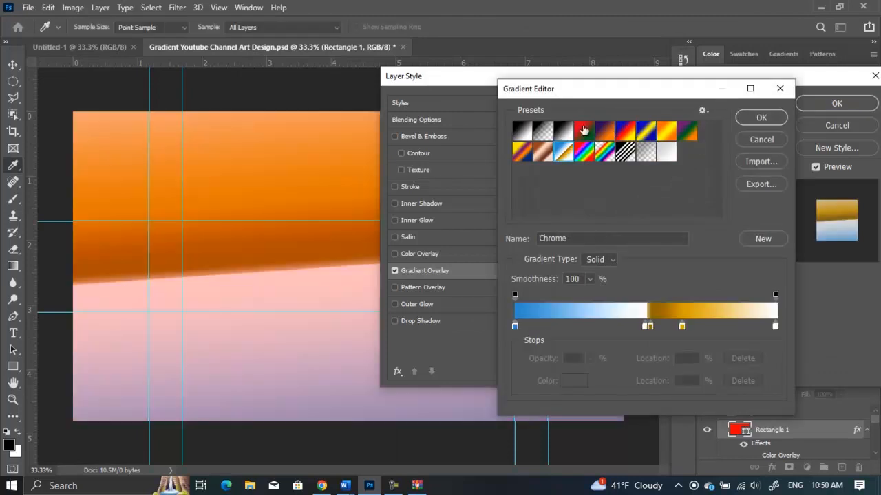
left_click(743, 136)
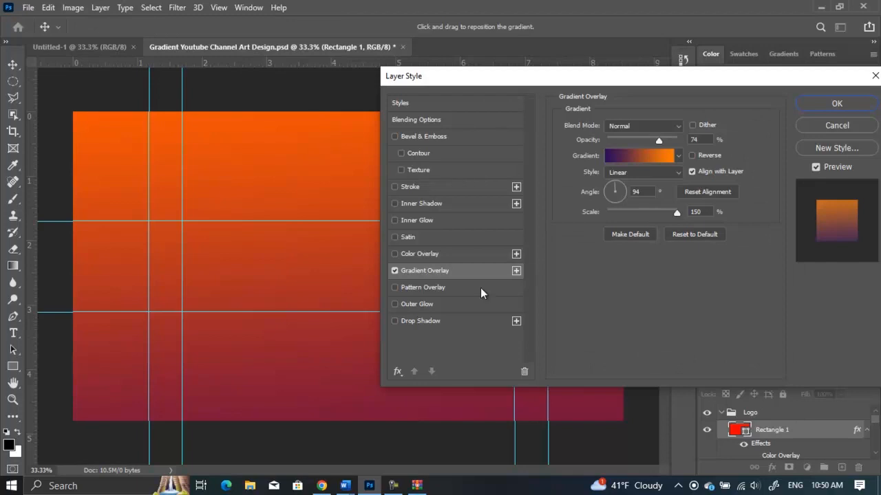
Confirm the rectangle's layer style with only the Gradient Overlay enabled, leaving Outer Glow off.
left_click(448, 305)
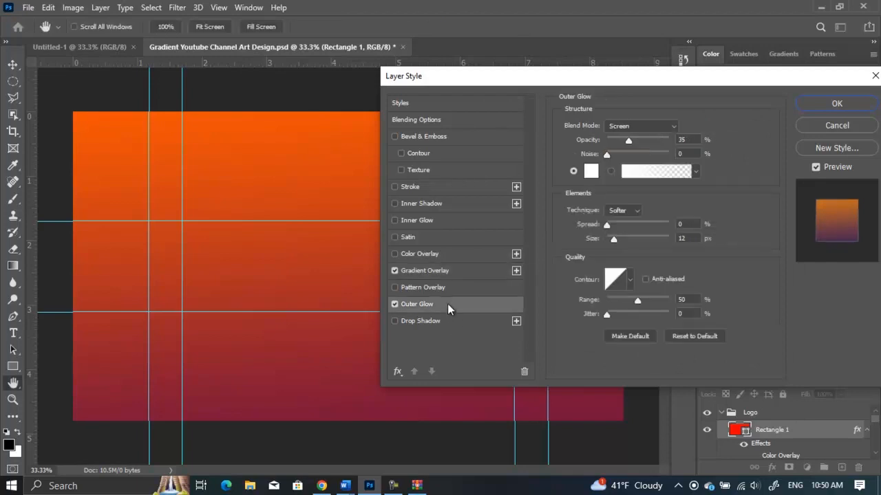
left_click(395, 304)
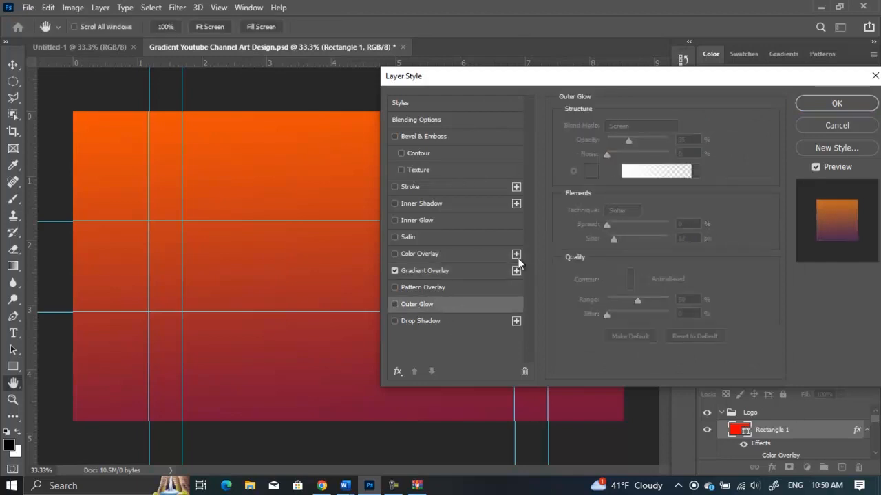
left_click(835, 103)
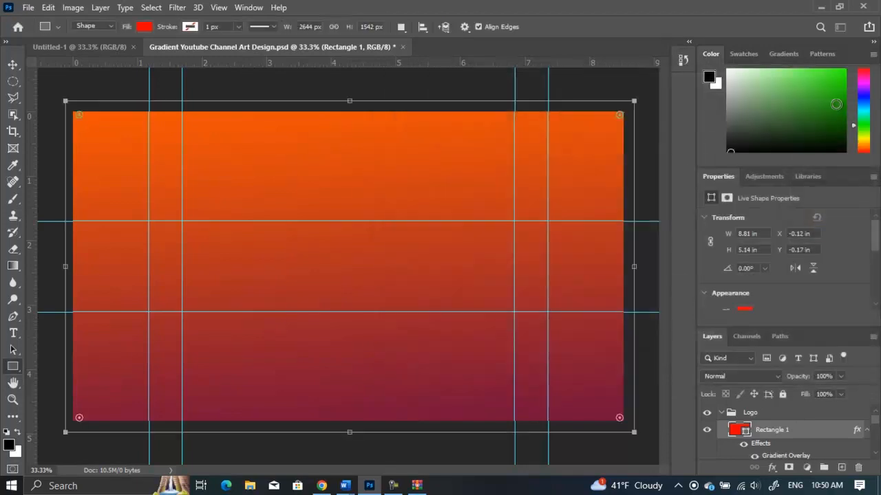
left_click(657, 166)
left_click(13, 61)
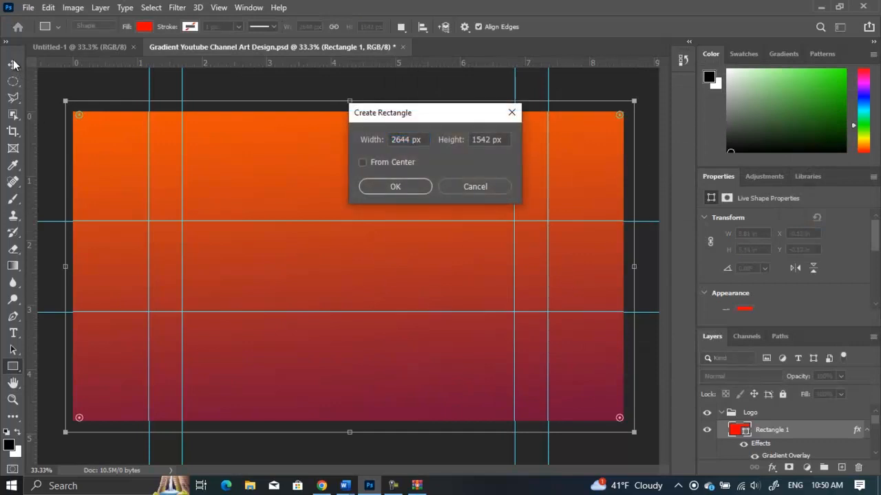
left_click(459, 180)
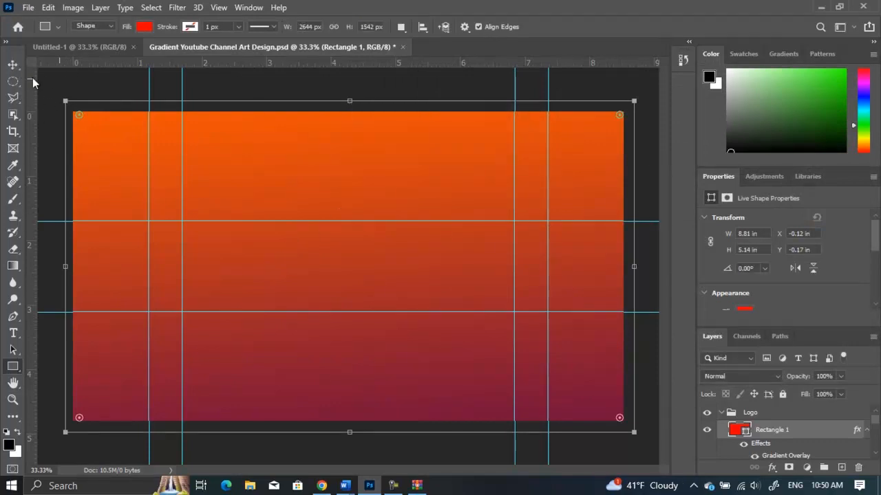
left_click(13, 65)
left_click(98, 93)
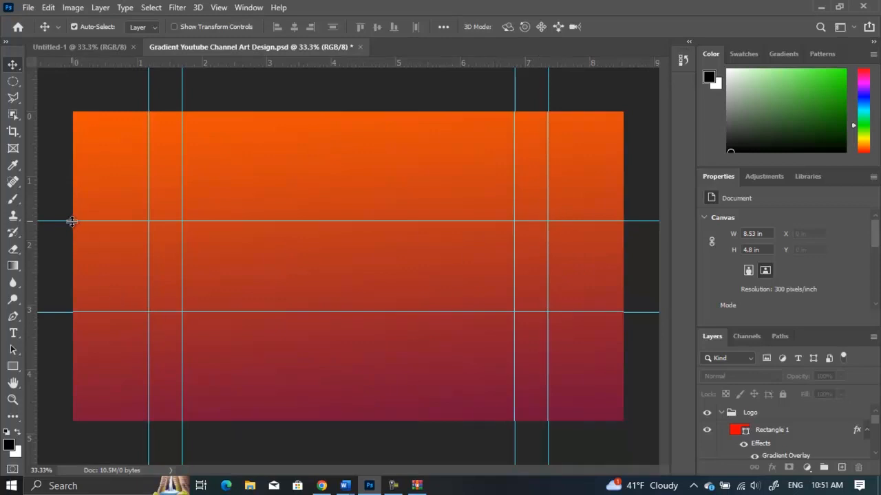
left_click_drag(72, 221, 71, 222)
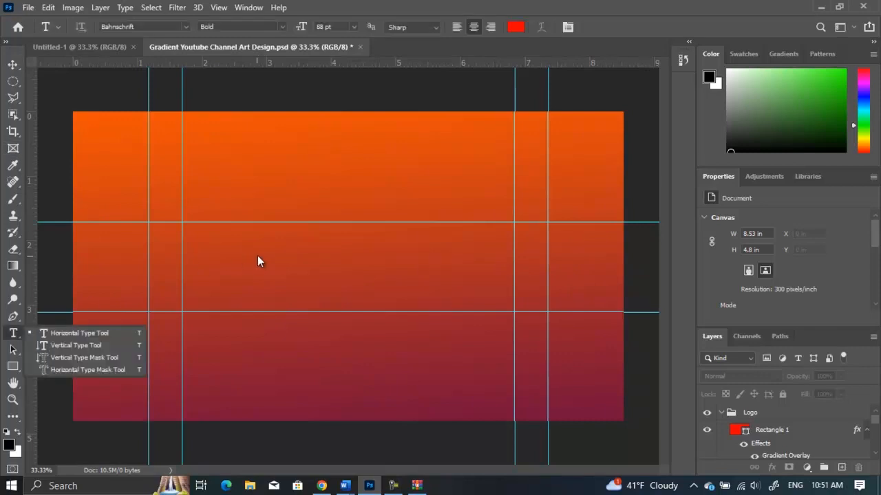
Add the text "Gaming Channel" on the banner with the Horizontal Type tool.
left_click(90, 333)
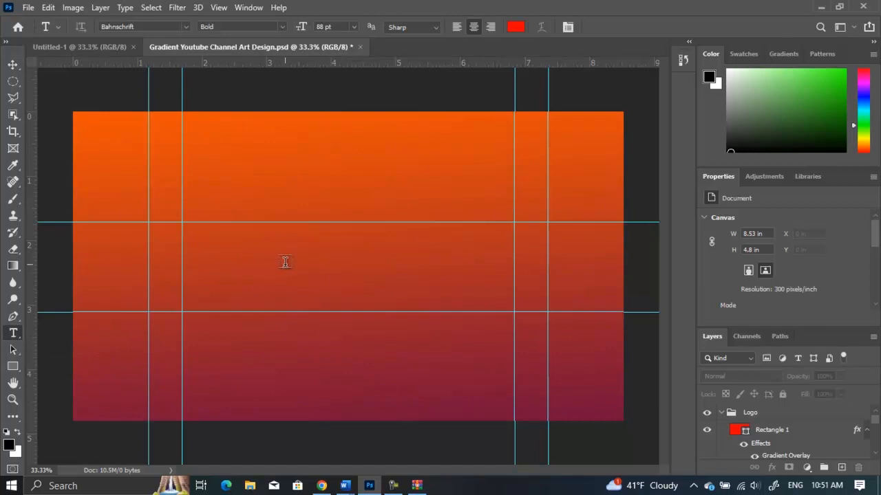
left_click(285, 262)
type("V")
key("BackSpace")
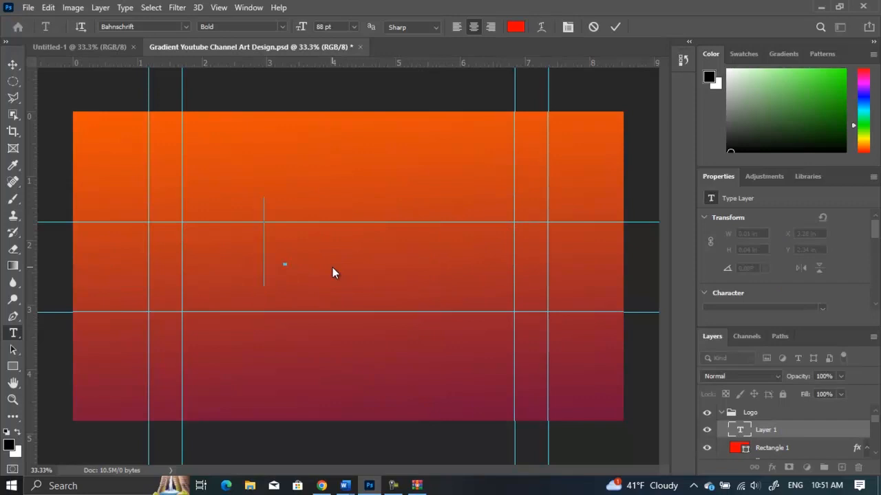
type("Gas")
key("BackSpace")
type("ming")
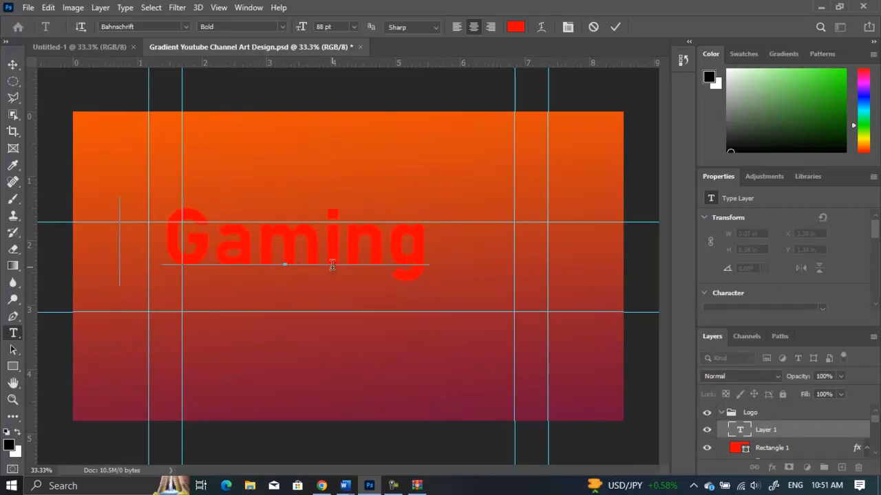
type(" Channel")
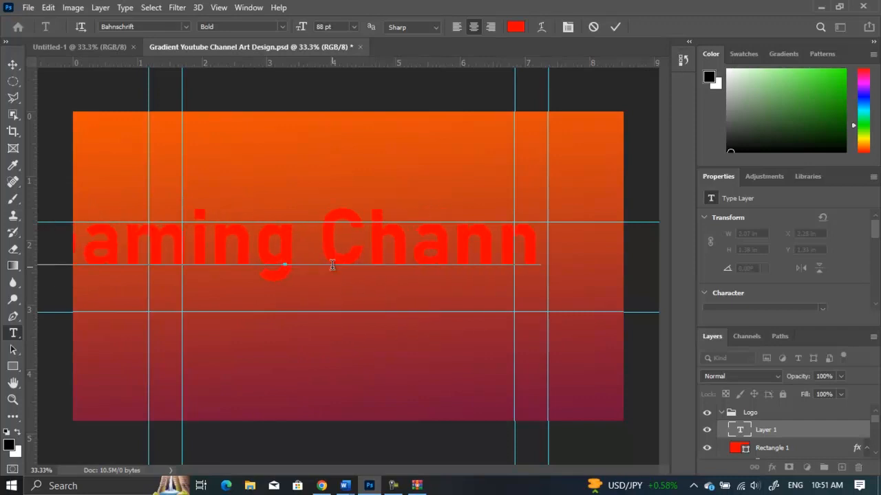
left_click(12, 66)
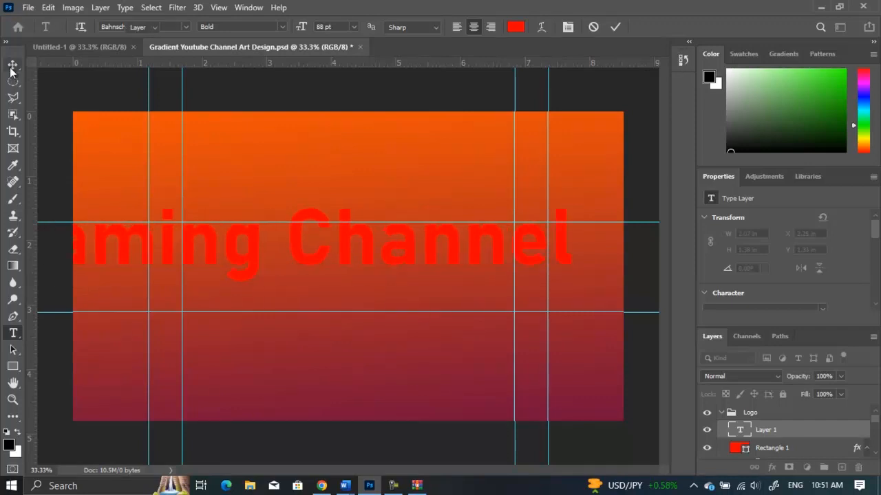
Scale the "Gaming Channel" text down to about 41% and center it on the banner.
left_click_drag(403, 249, 468, 233)
key("ctrl+t")
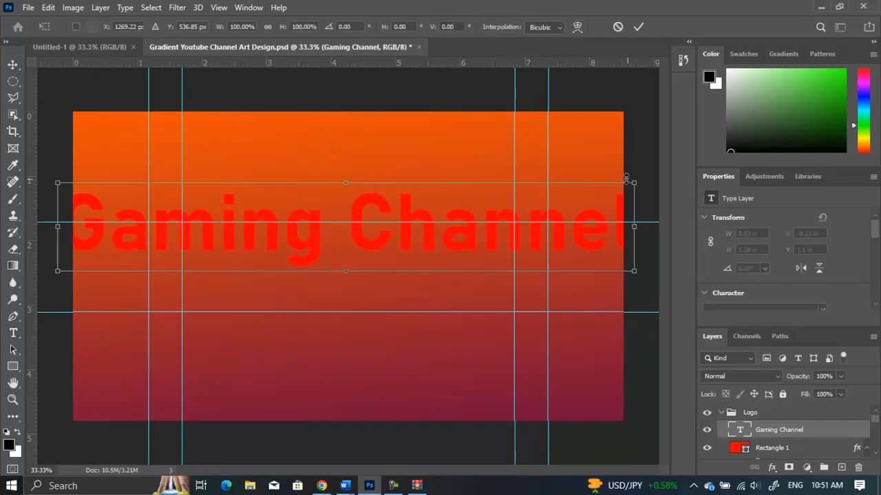
left_click_drag(632, 180, 300, 293)
left_click_drag(244, 248, 415, 262)
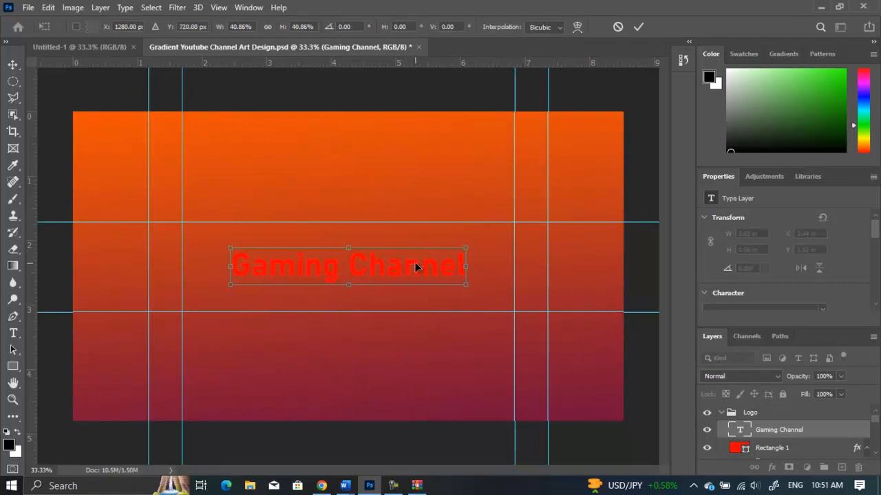
key("Return")
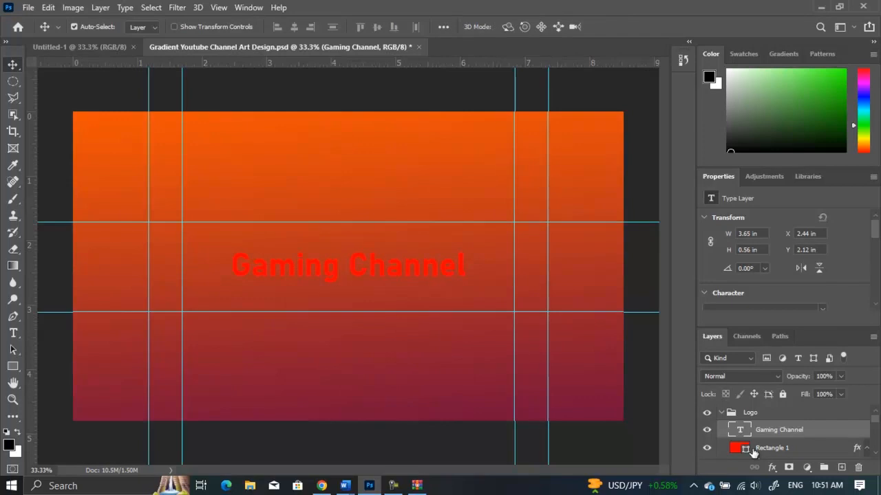
Give the text a dark grey #1d1c1c Color Overlay and enable Outer Glow and Drop Shadow styles.
left_click(772, 467)
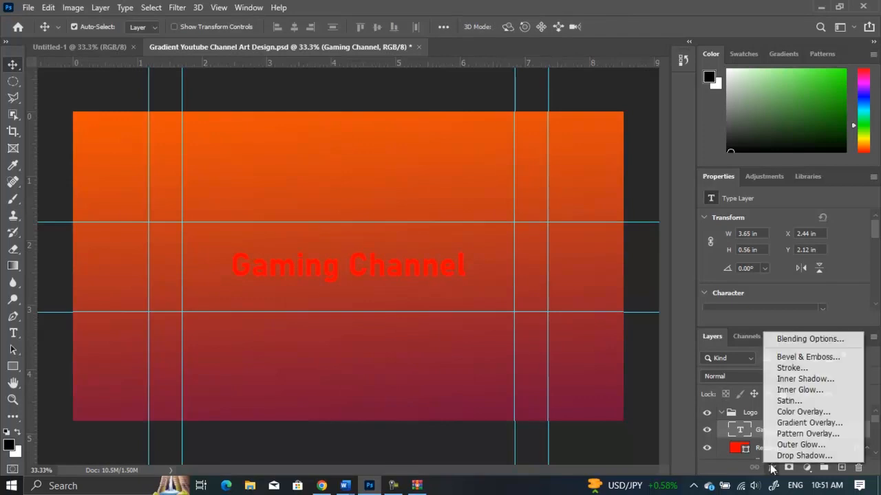
left_click(785, 413)
left_click_drag(509, 77, 480, 158)
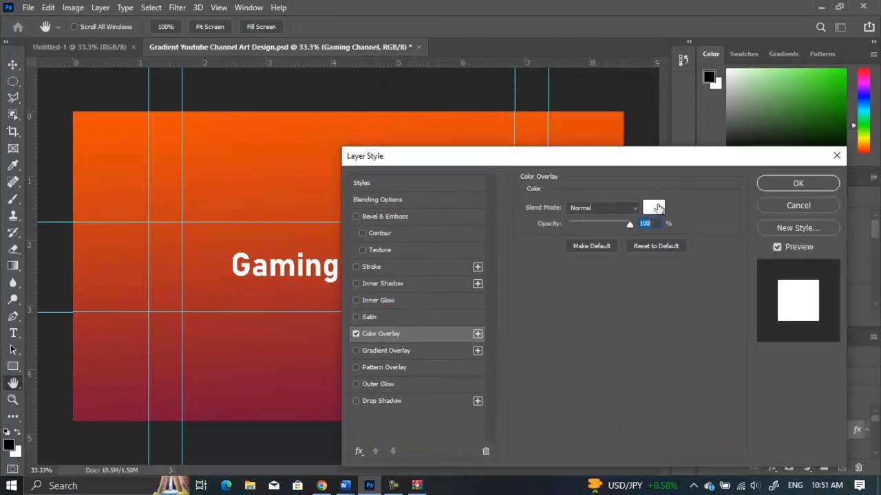
left_click(657, 207)
mouse_move(608, 329)
left_mouse_down()
mouse_move(552, 413)
mouse_move(556, 383)
mouse_move(546, 356)
mouse_move(545, 398)
left_mouse_up()
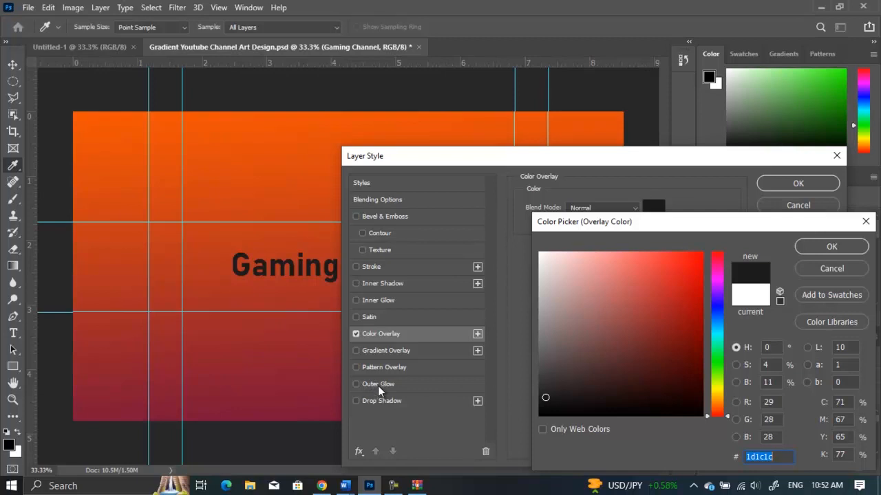
left_click(832, 246)
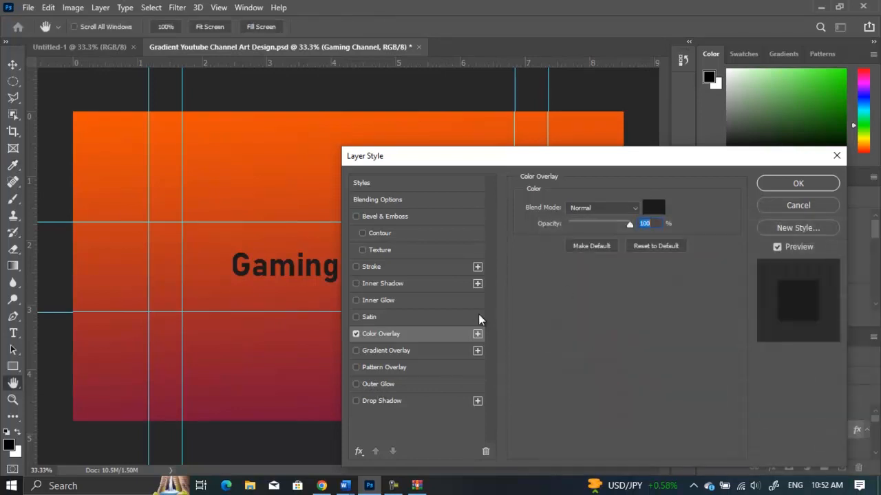
left_click(403, 383)
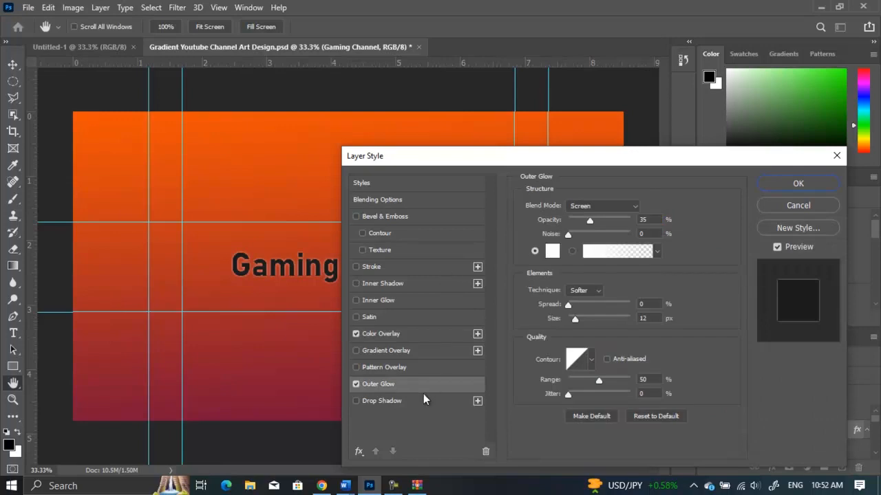
left_click(423, 400)
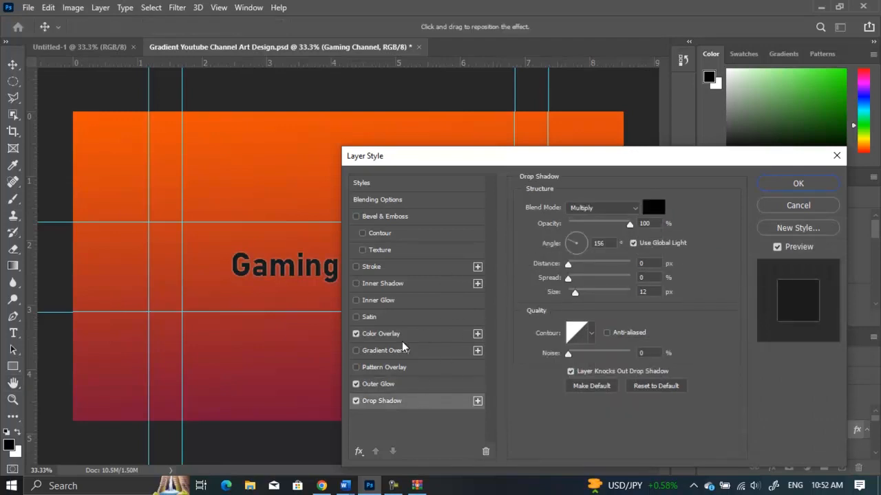
Change the text's Color Overlay to #a79393 and set the Drop Shadow distance to 16 px, then confirm the layer style.
left_click(398, 336)
left_click(650, 207)
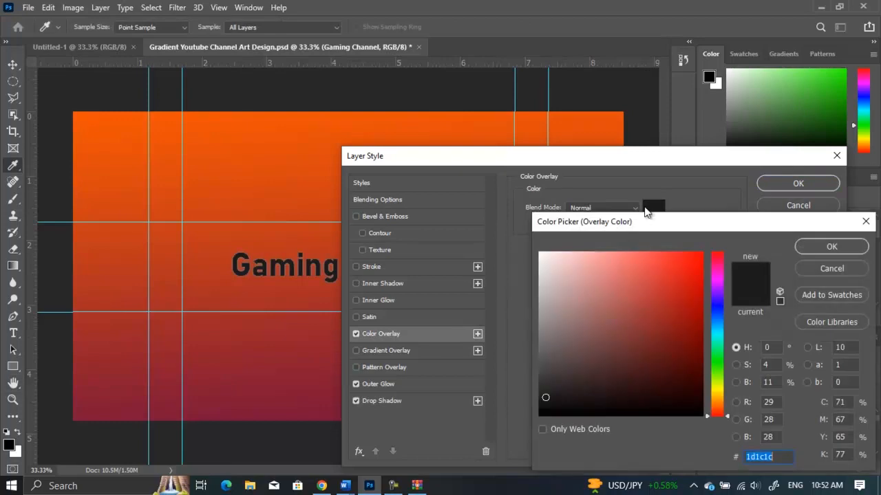
left_click_drag(574, 331, 558, 308)
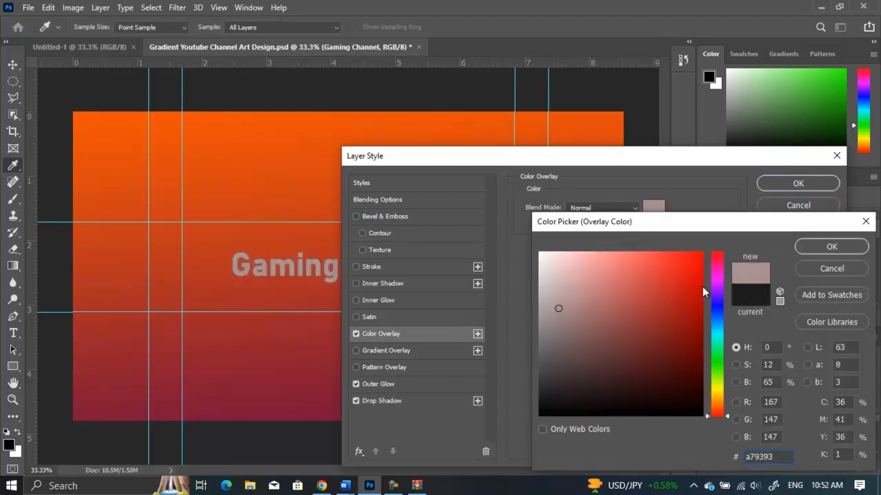
left_click(832, 246)
left_click(394, 405)
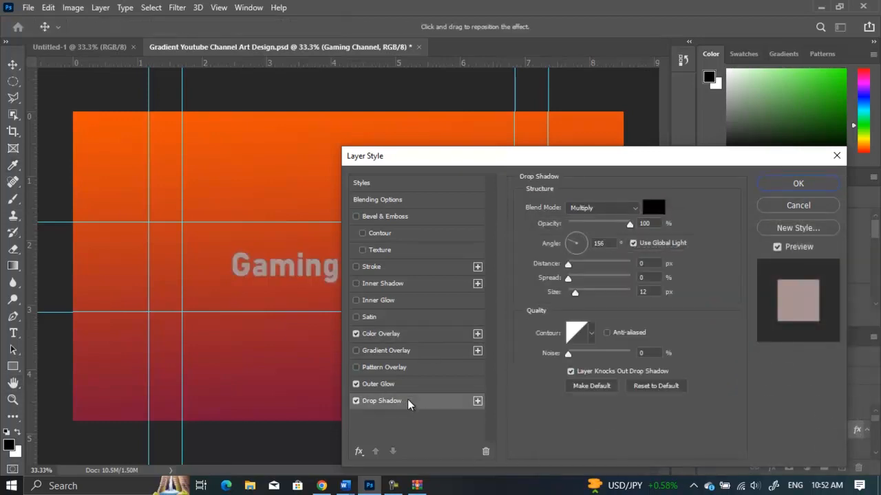
left_click_drag(570, 265, 580, 265)
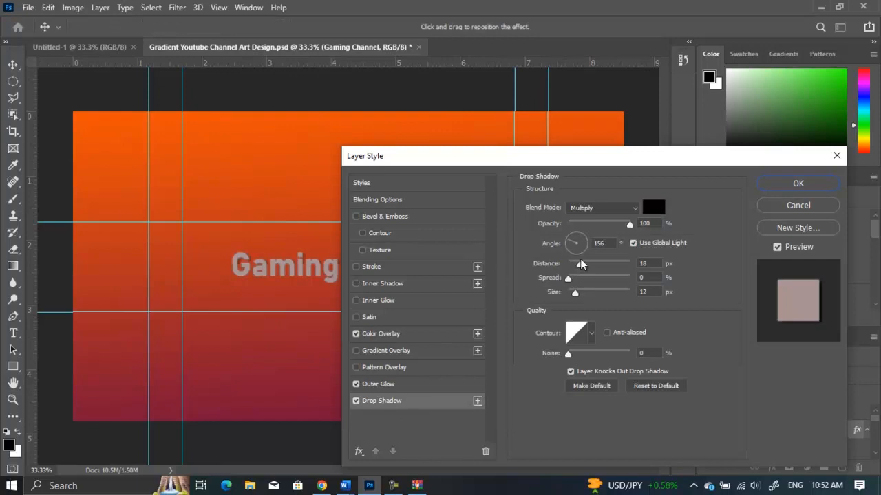
left_click(798, 182)
Shift the "Gaming Channel" text slightly left so it sits centered on the banner.
left_click_drag(406, 269, 415, 267)
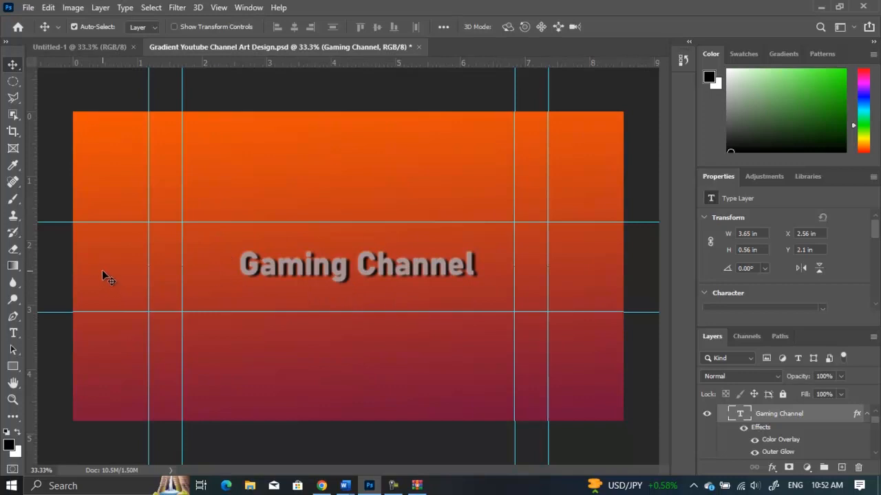
left_click_drag(352, 264, 344, 263)
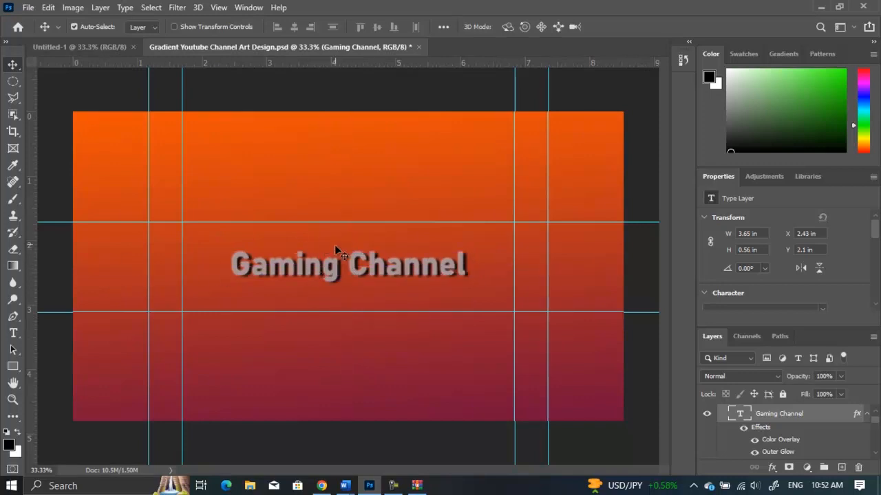
left_click_drag(69, 103, 642, 205)
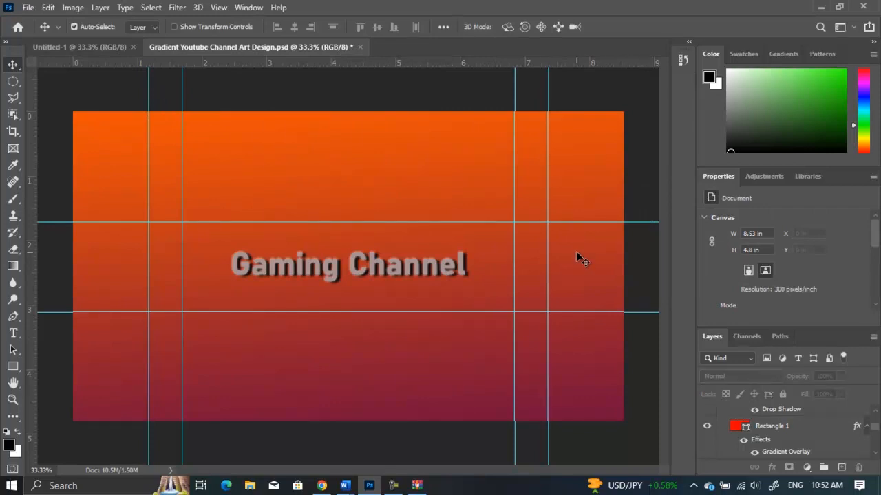
mouse_move(636, 103)
left_mouse_down()
mouse_move(590, 147)
mouse_move(321, 313)
mouse_move(62, 440)
mouse_move(61, 430)
mouse_move(435, 137)
mouse_move(628, 95)
left_mouse_up()
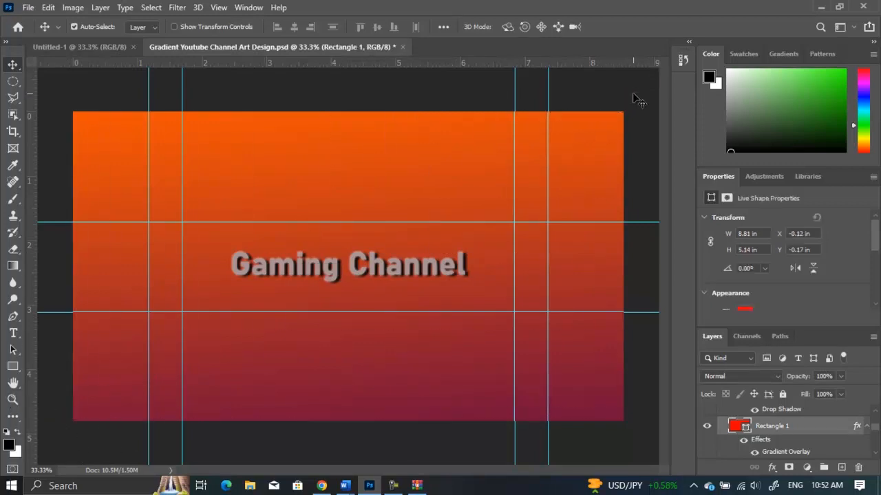
left_click(628, 92)
left_click(13, 82)
left_click(13, 64)
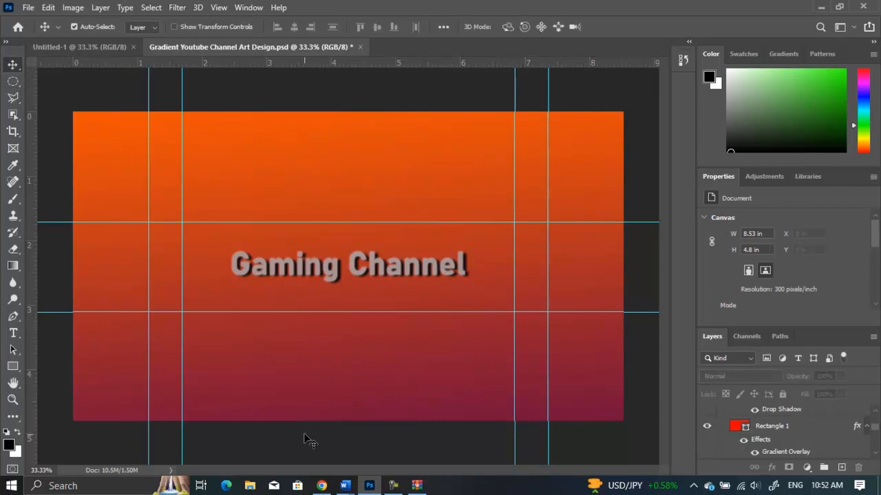
Switch to the Word notes and review the recommended channel art size and accepted file types.
left_click(321, 486)
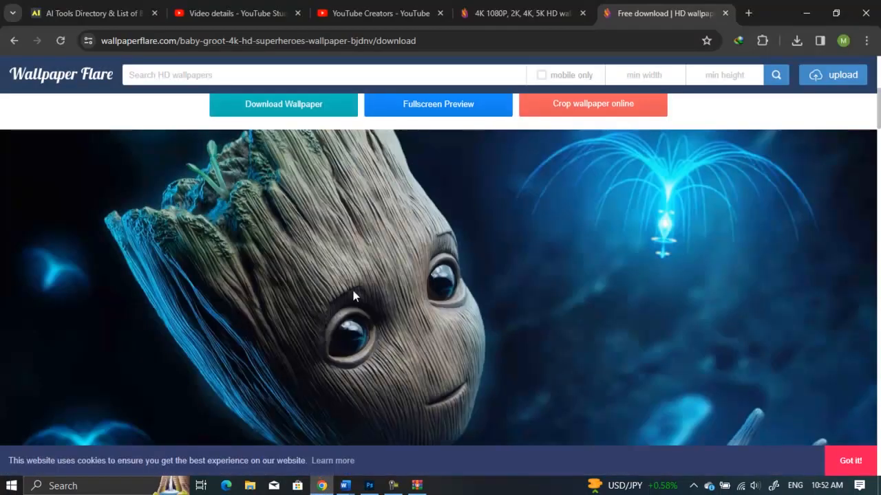
mouse_move(345, 485)
left_click(306, 436)
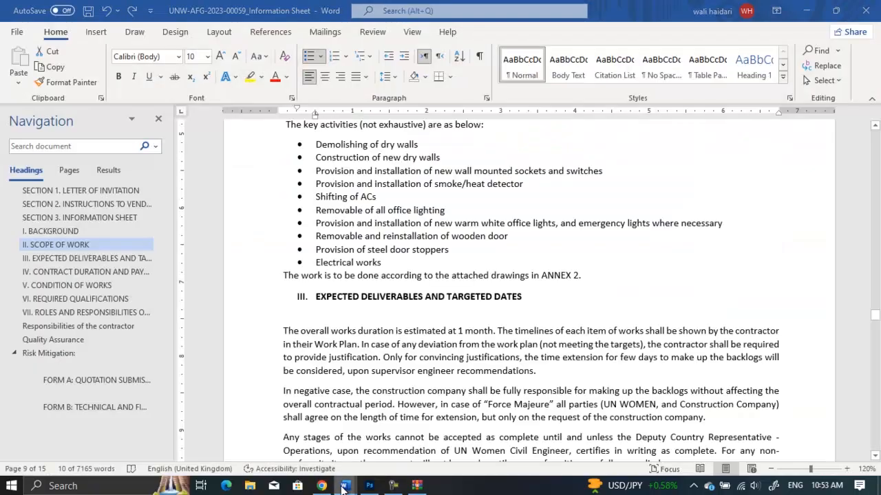
mouse_move(344, 488)
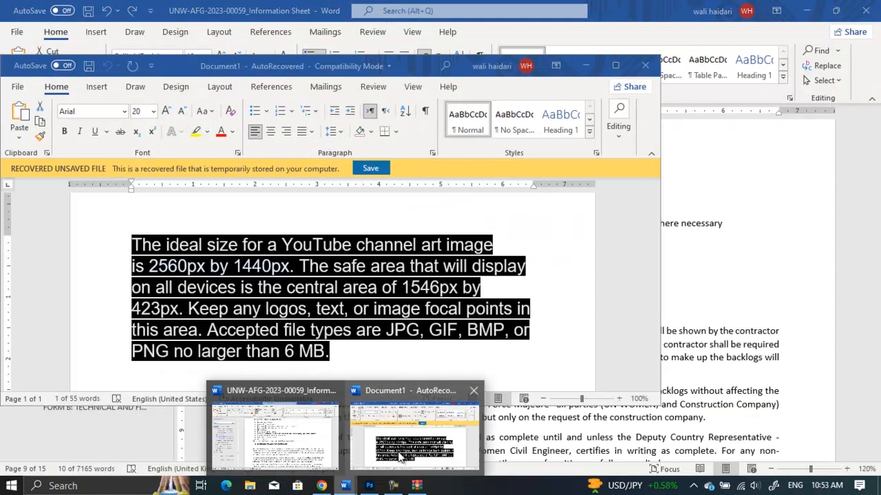
left_click(399, 459)
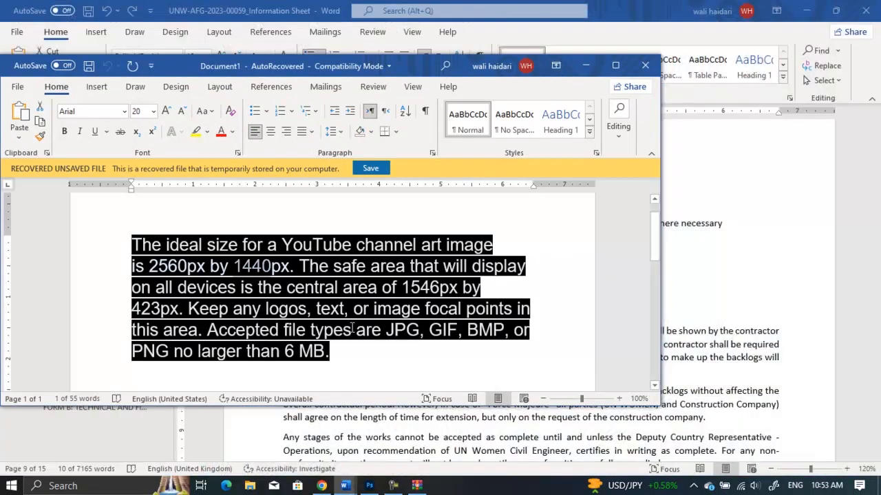
left_click_drag(387, 333, 424, 332)
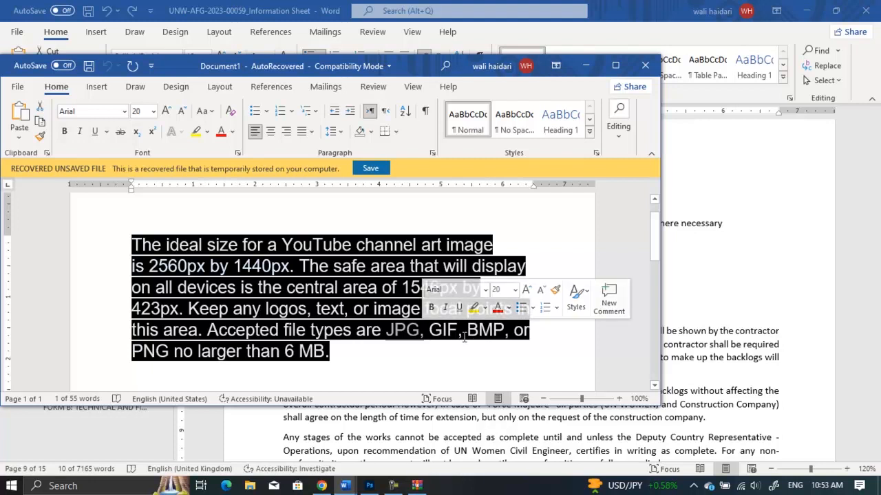
left_click(406, 350)
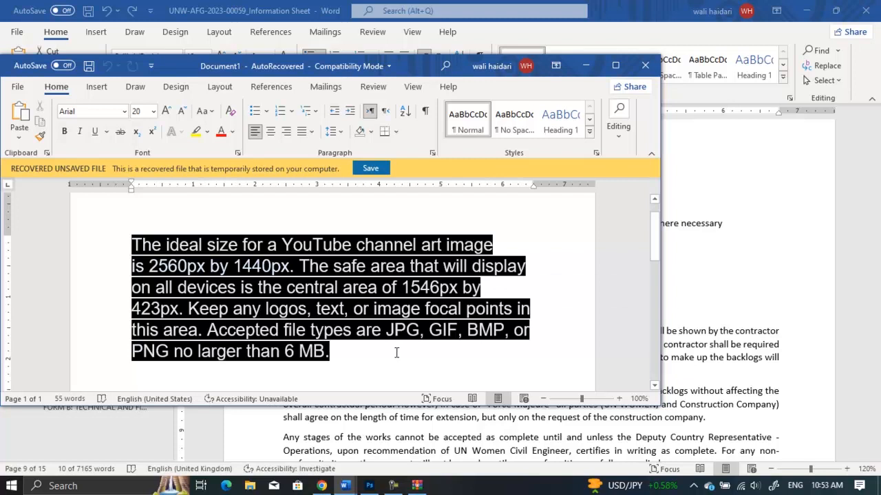
left_click(369, 486)
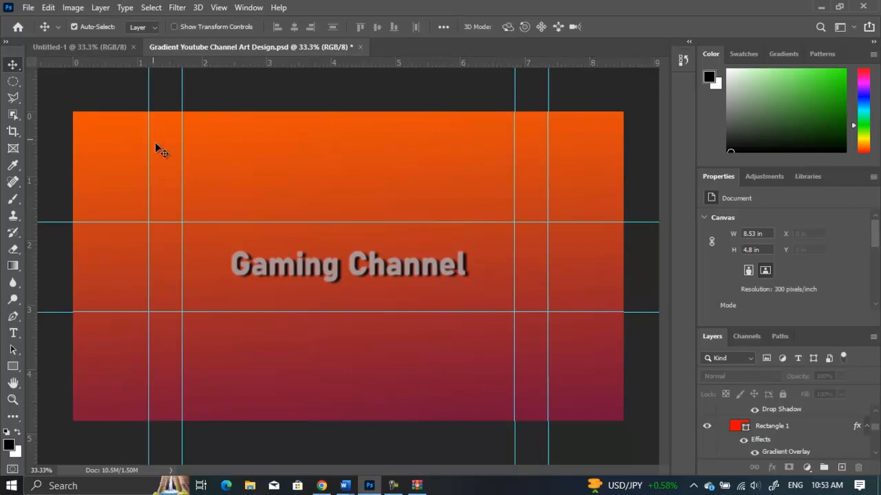
Save the banner to the Desktop as a JPEG named "Gradient Youtube Channel Art Design".
left_click(28, 6)
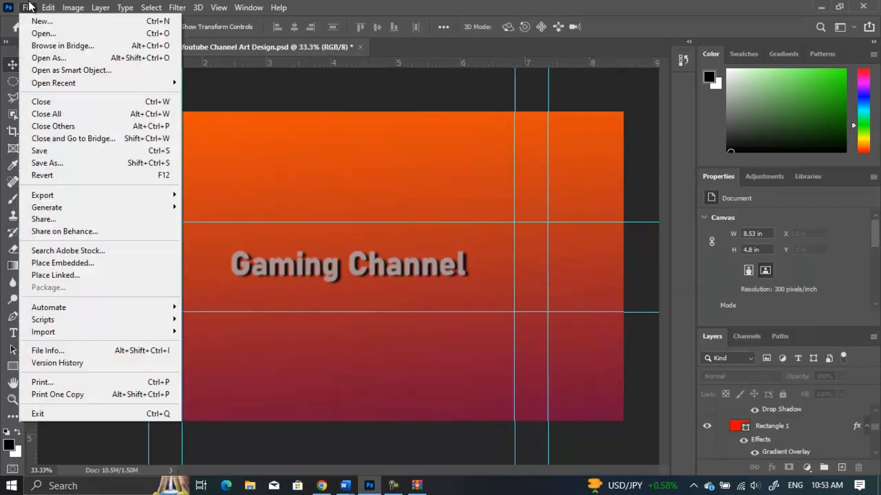
left_click(79, 162)
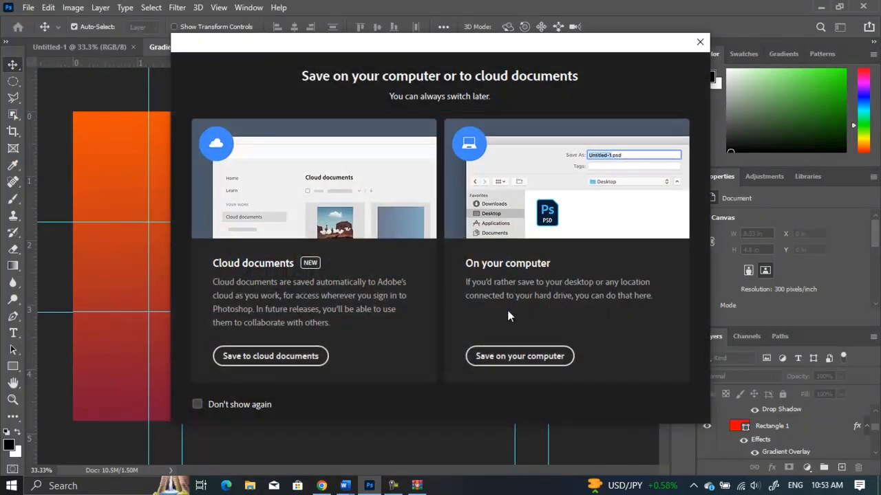
left_click(547, 363)
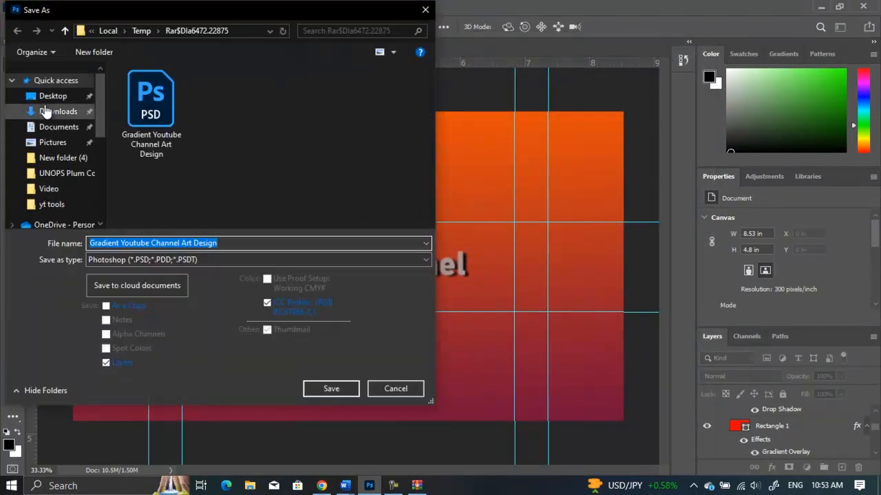
left_click(45, 97)
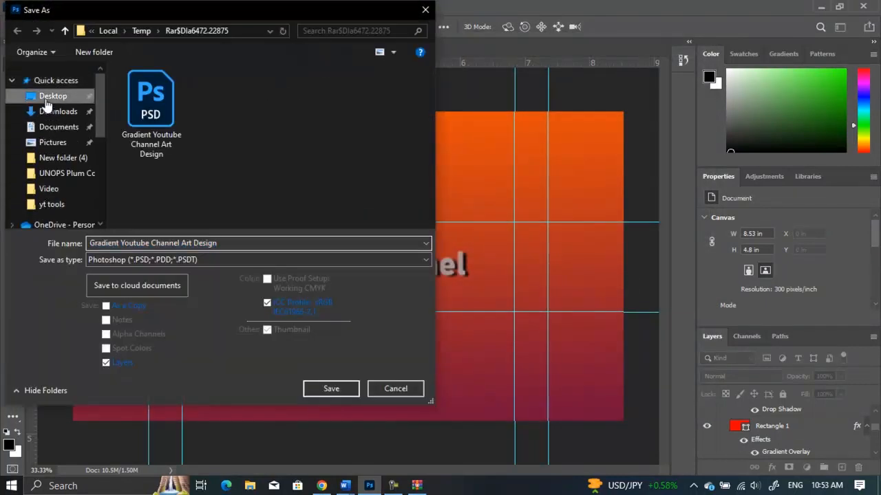
left_click(251, 260)
left_click(251, 260)
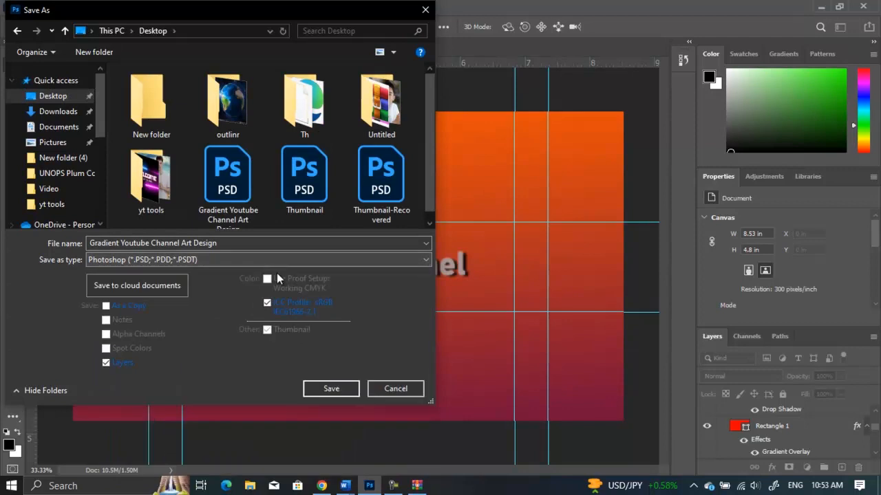
left_click(259, 260)
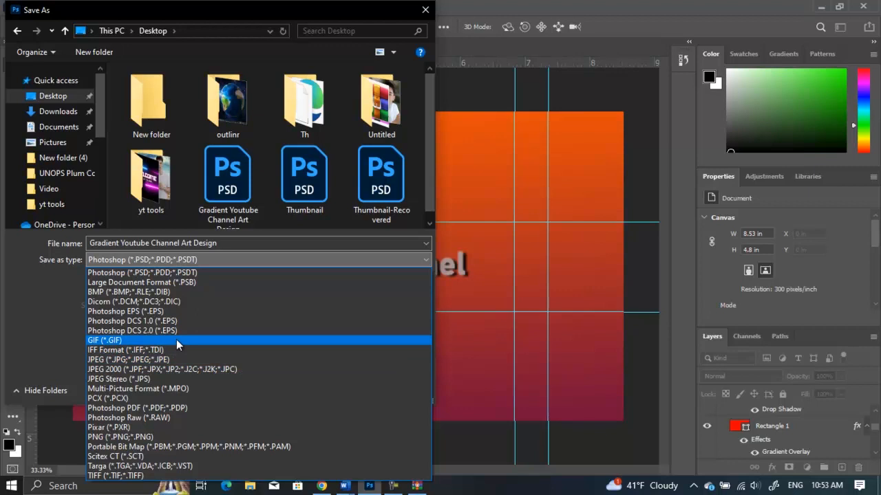
left_click(127, 359)
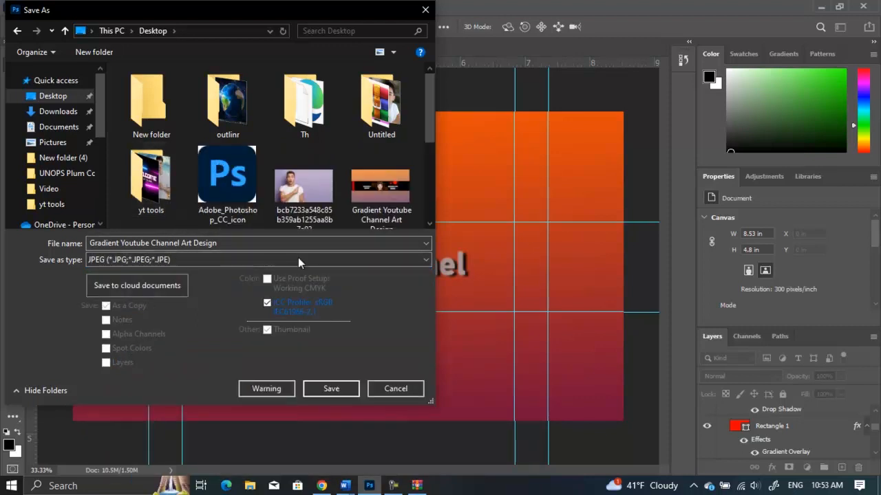
left_click_drag(437, 334, 361, 346)
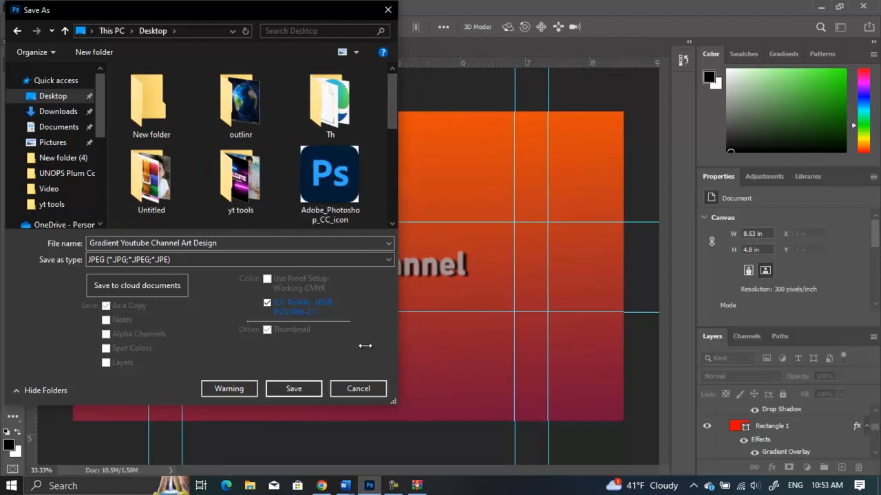
left_click(309, 389)
left_click(473, 245)
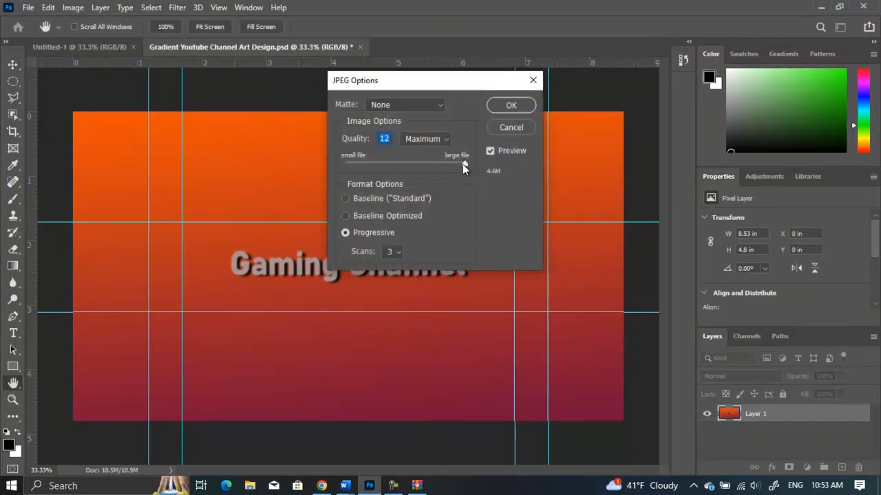
Set the JPEG quality to 12 (Maximum), checking the 6 MB limit in the notes, and confirm the JPEG options.
left_click_drag(462, 164, 361, 183)
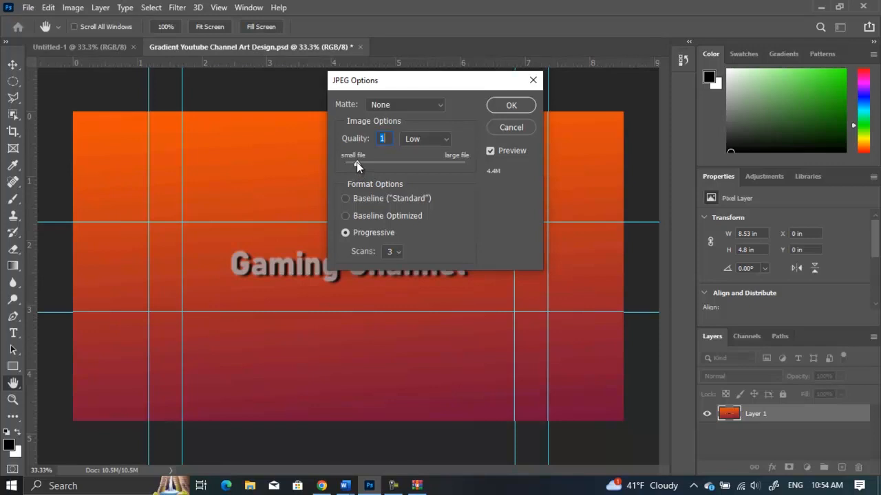
left_click_drag(356, 162, 467, 165)
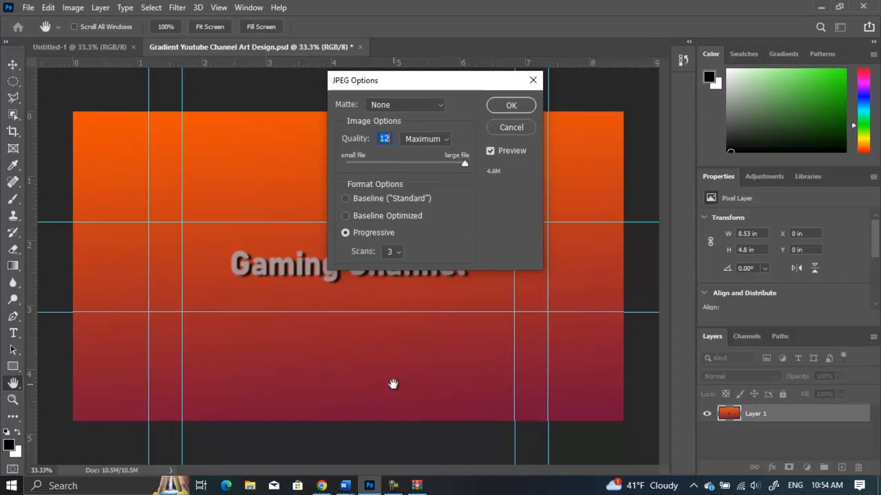
mouse_move(344, 486)
left_click(432, 427)
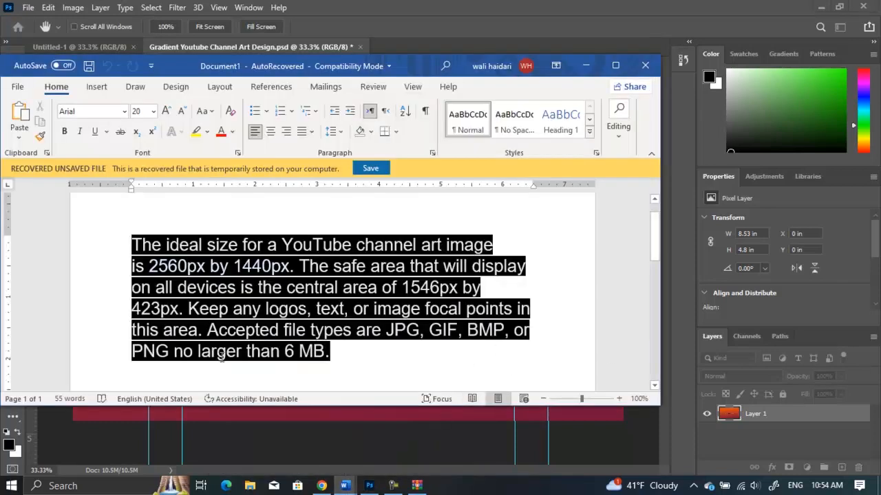
left_click_drag(176, 356, 320, 355)
left_click(378, 438)
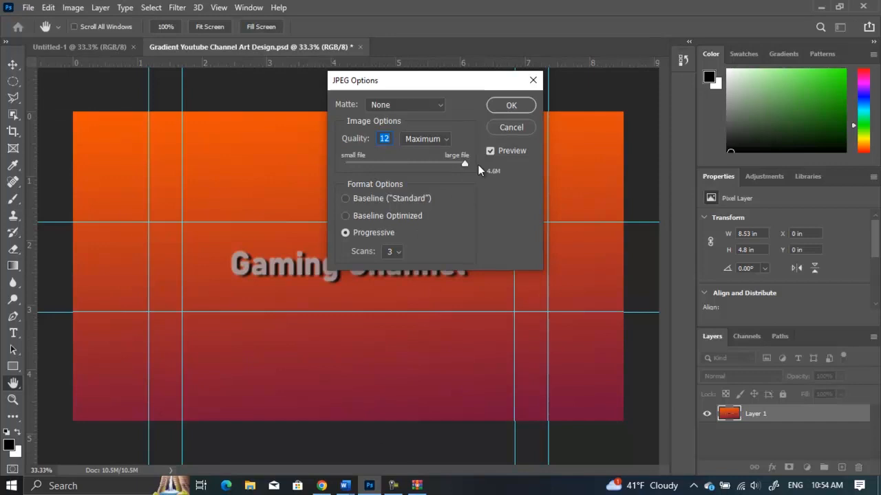
left_click(509, 106)
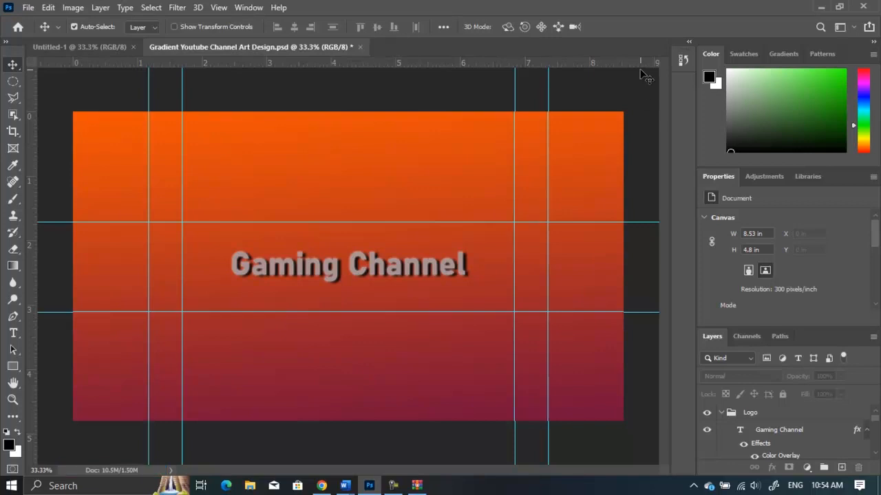
Switch to the browser and open the channel's Customization page in YouTube Studio.
left_click(823, 6)
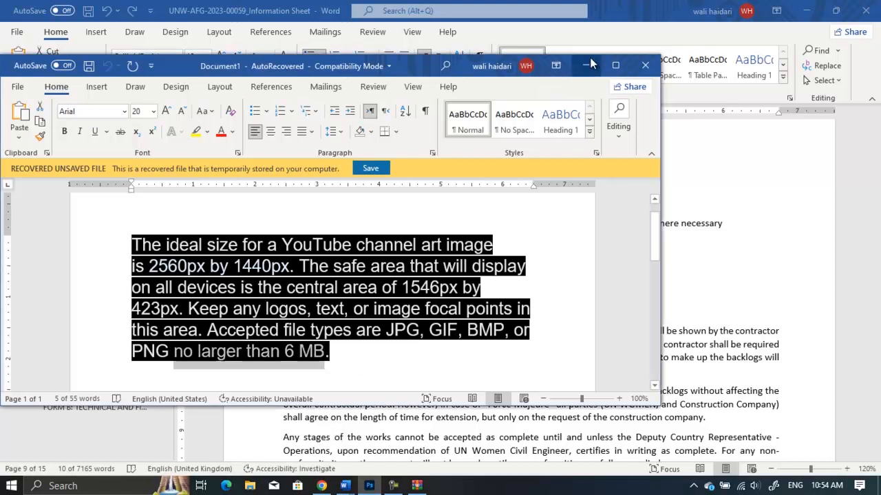
left_click(814, 5)
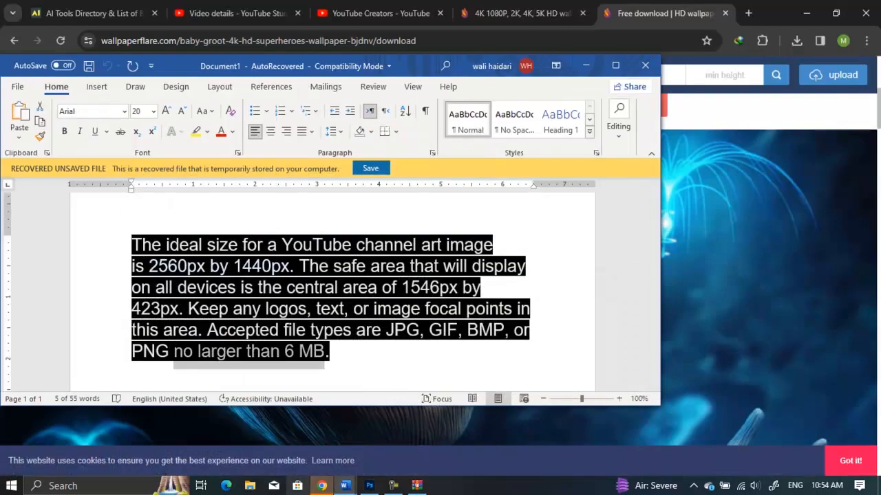
left_click(322, 486)
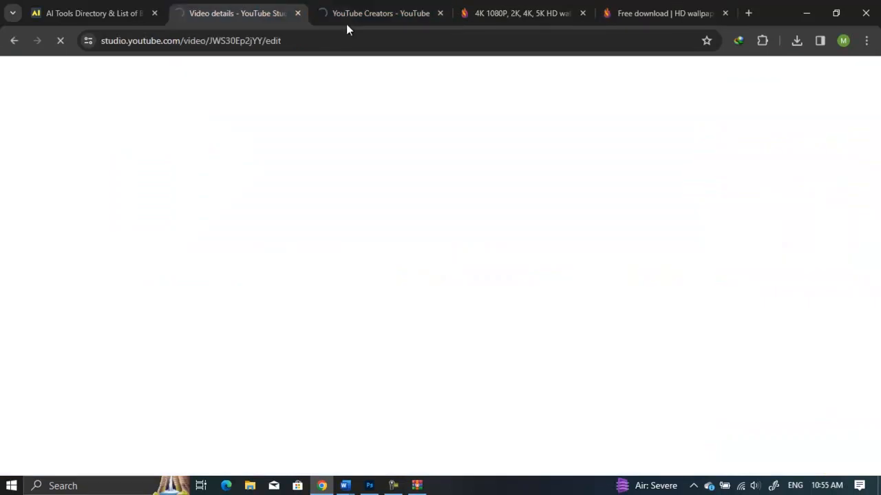
left_click(248, 15)
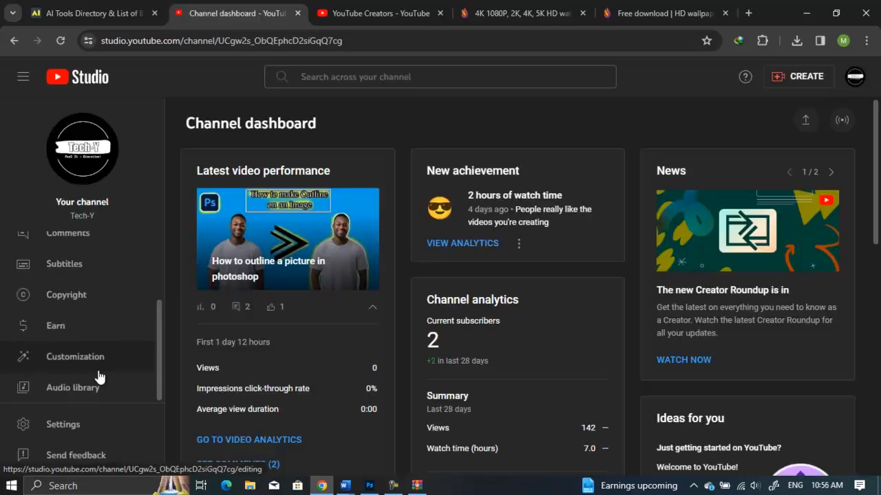
left_click(95, 372)
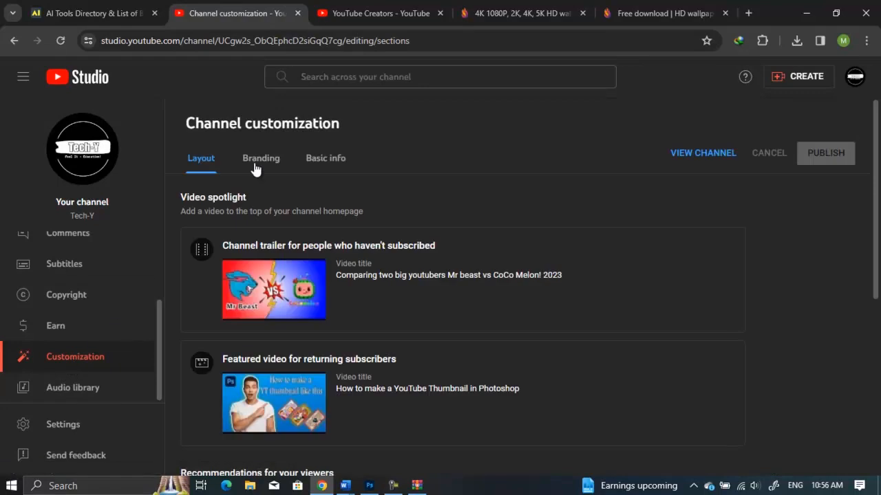
Open the Branding section and upload "Gradient Youtube Channel Art Design" from the Desktop as the banner image.
left_click(253, 165)
scroll(412, 238, "down", 3)
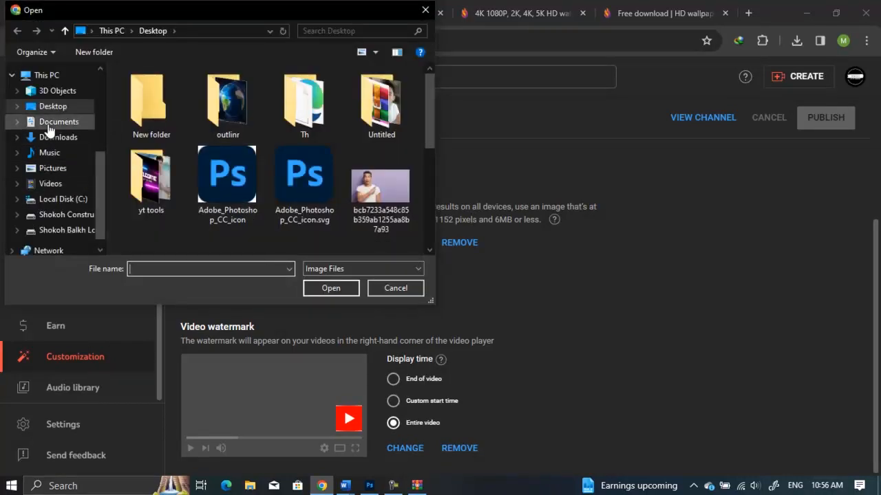
left_click(325, 159)
scroll(324, 160, "down", 5)
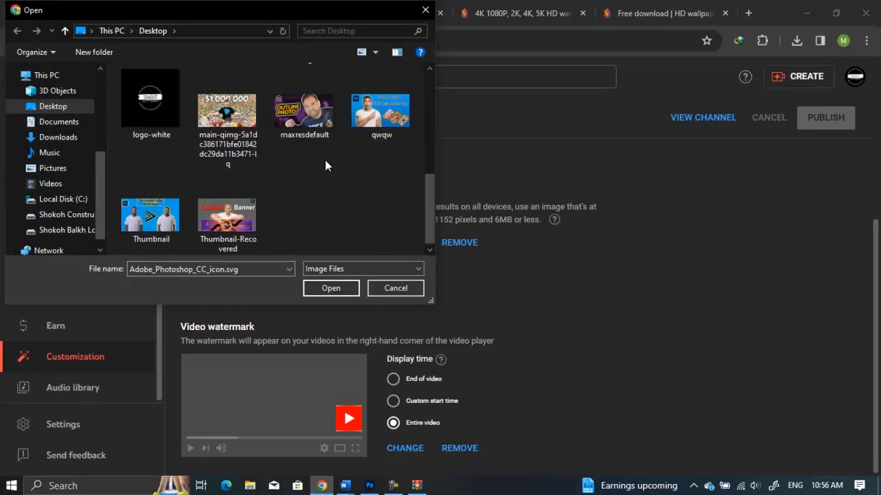
scroll(316, 203, "up", 1)
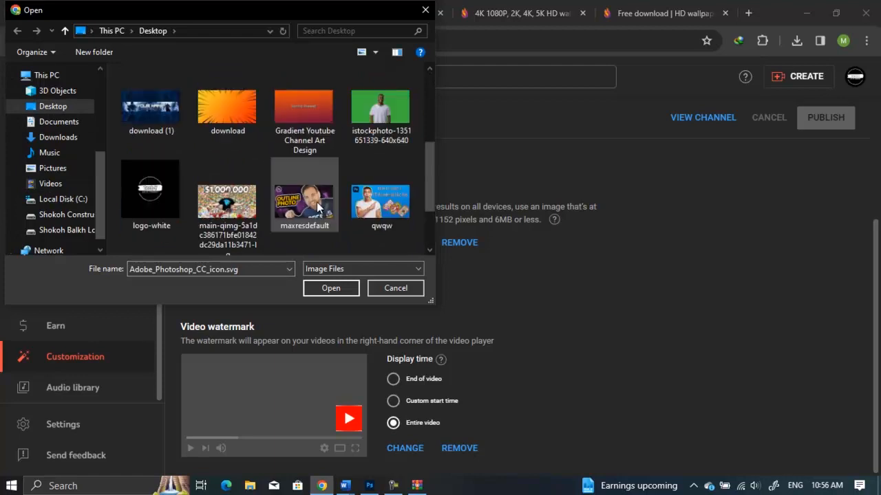
scroll(323, 213, "up", 1)
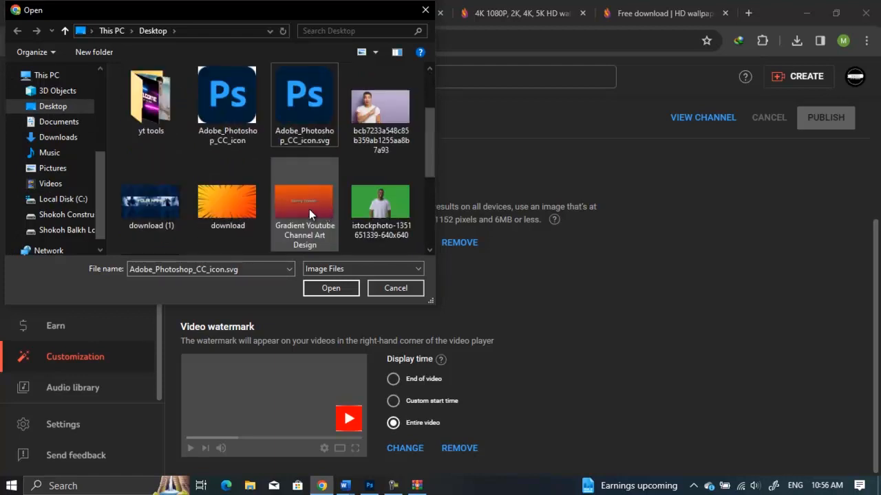
double_click(308, 212)
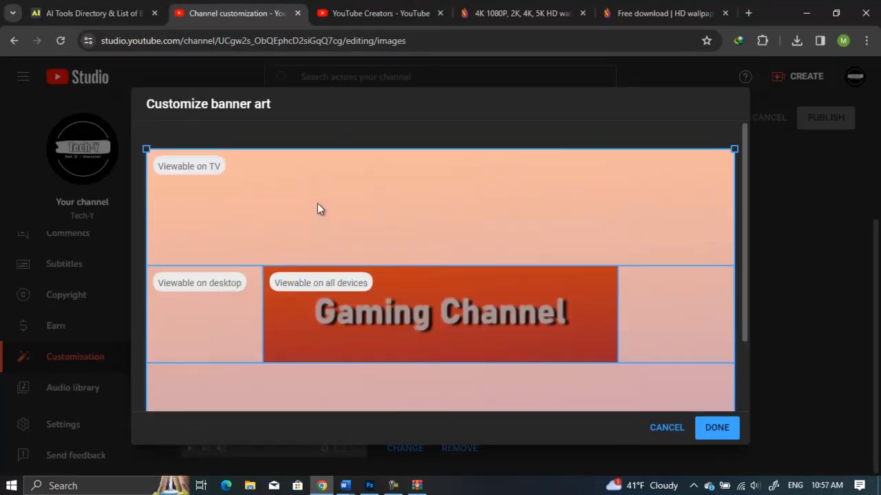
Examine the banner art preview across the TV, desktop and all-devices display areas.
scroll(296, 196, "down", 2)
scroll(227, 165, "up", 2)
scroll(207, 185, "down", 2)
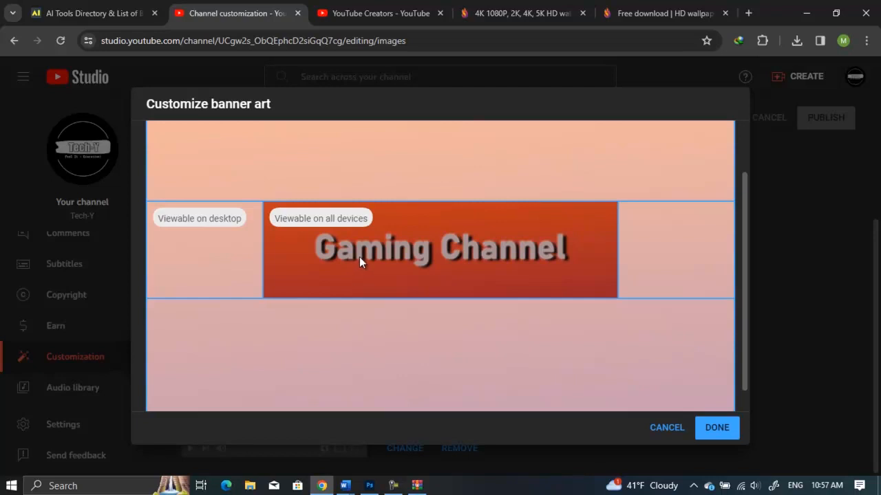
left_click(393, 485)
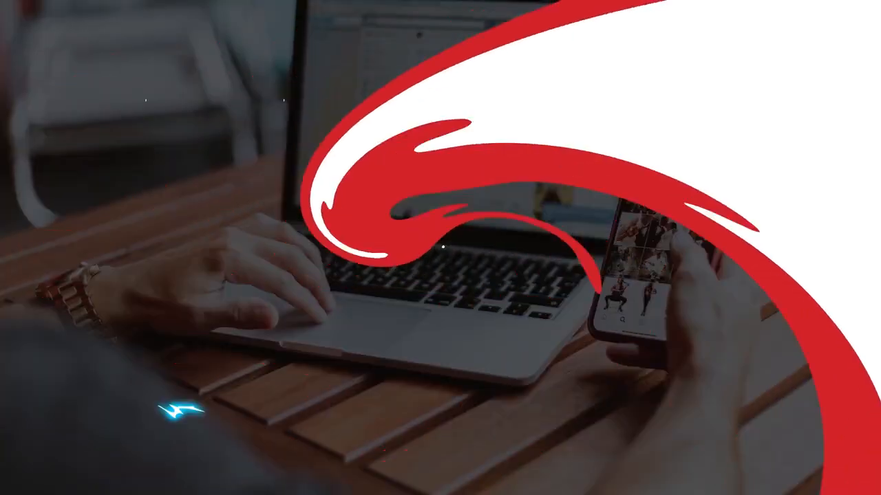